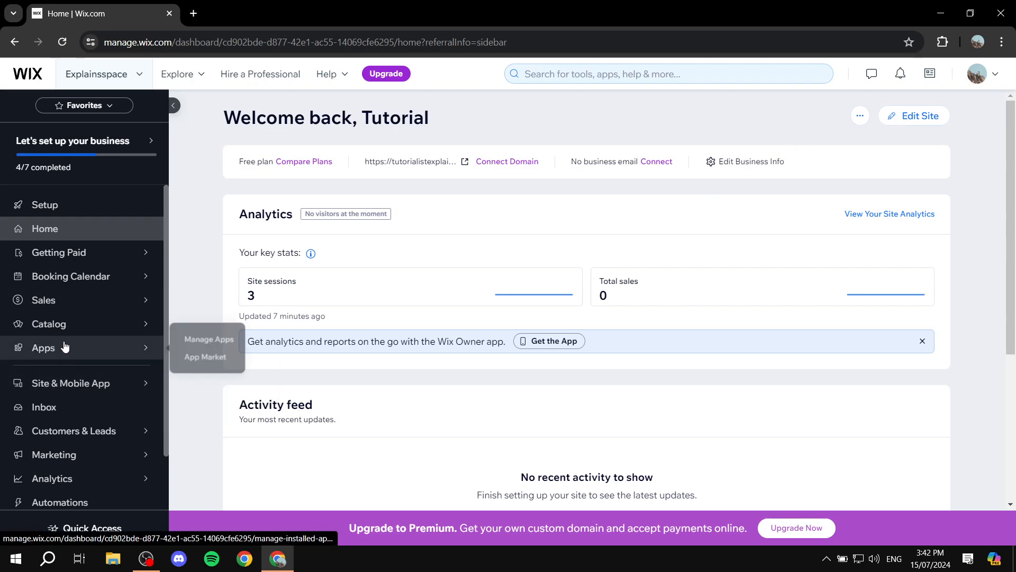
Step: Open the site's Shipping & fulfillment settings from the dashboard
scroll(62, 350, down, 2)
scroll(60, 251, up, 2)
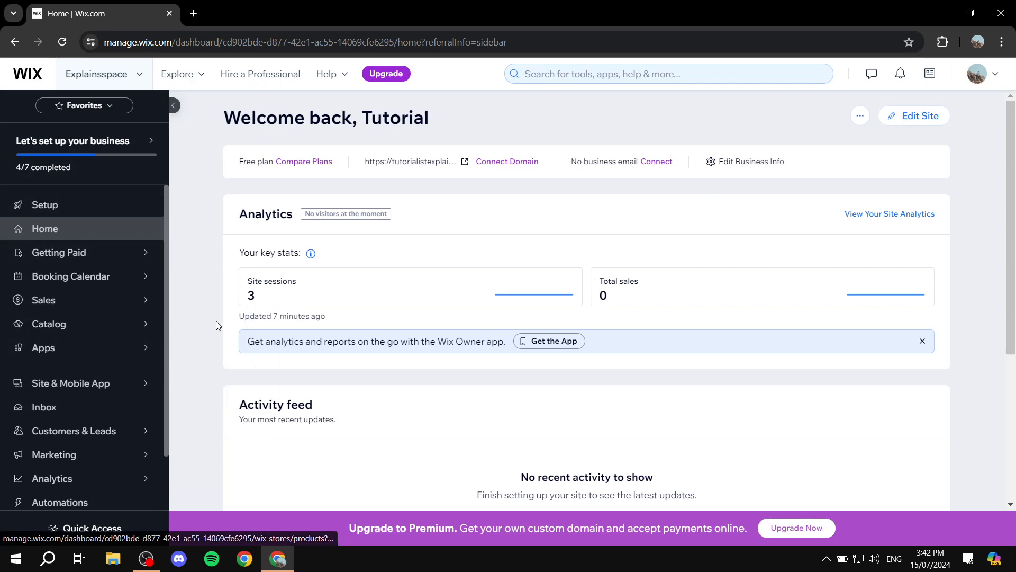
scroll(129, 348, down, 2)
click(49, 486)
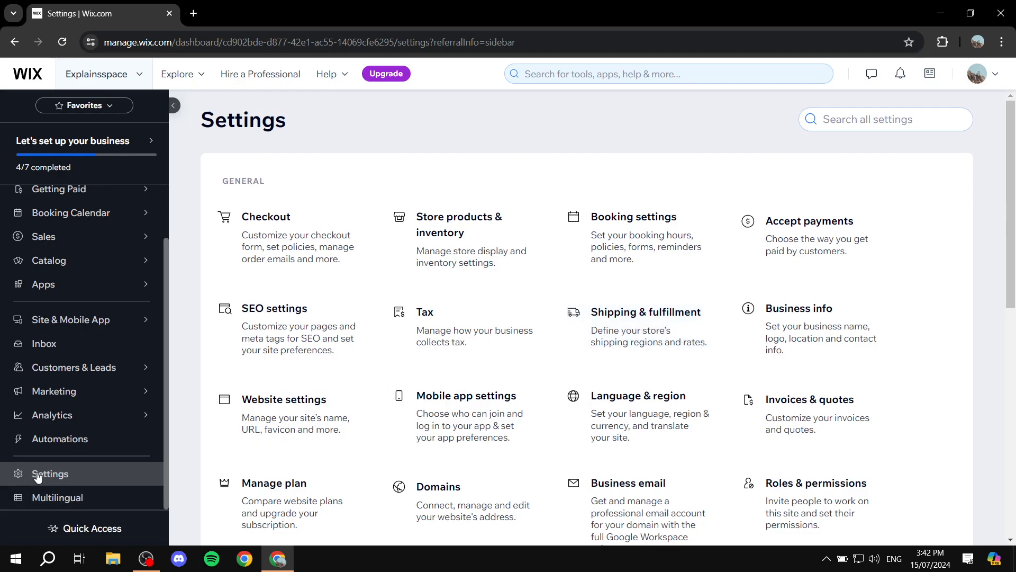
click(613, 322)
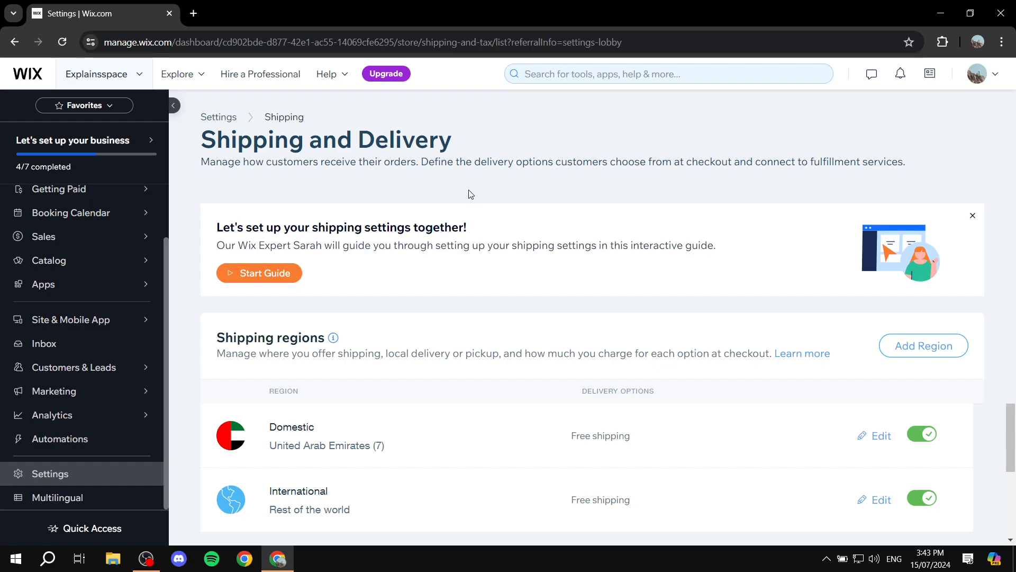
Step: Review the shipping regions list and preview the form for adding a new region, discarding it without saving
scroll(485, 197, down, 1)
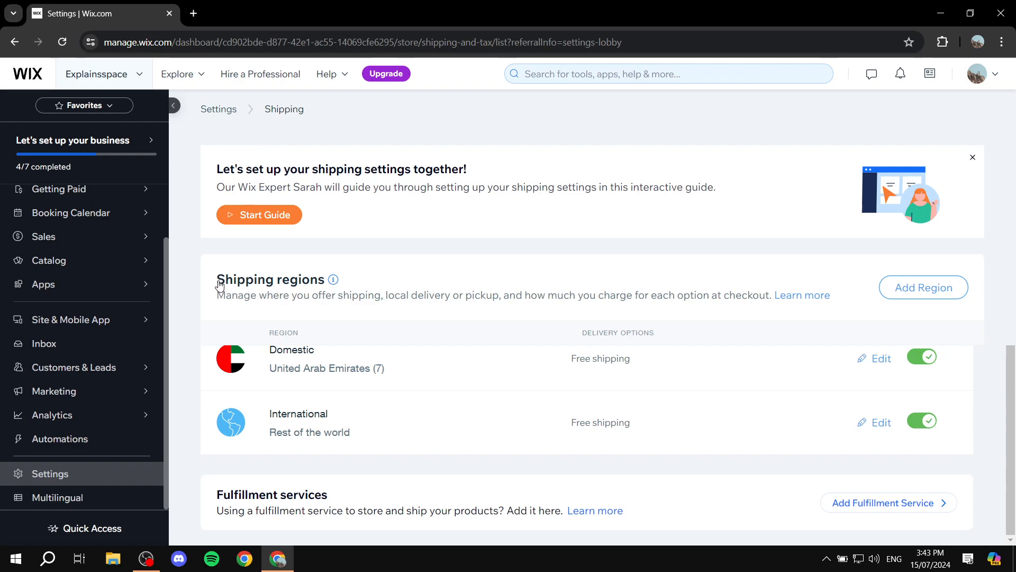
drag(218, 283, 328, 279)
click(391, 270)
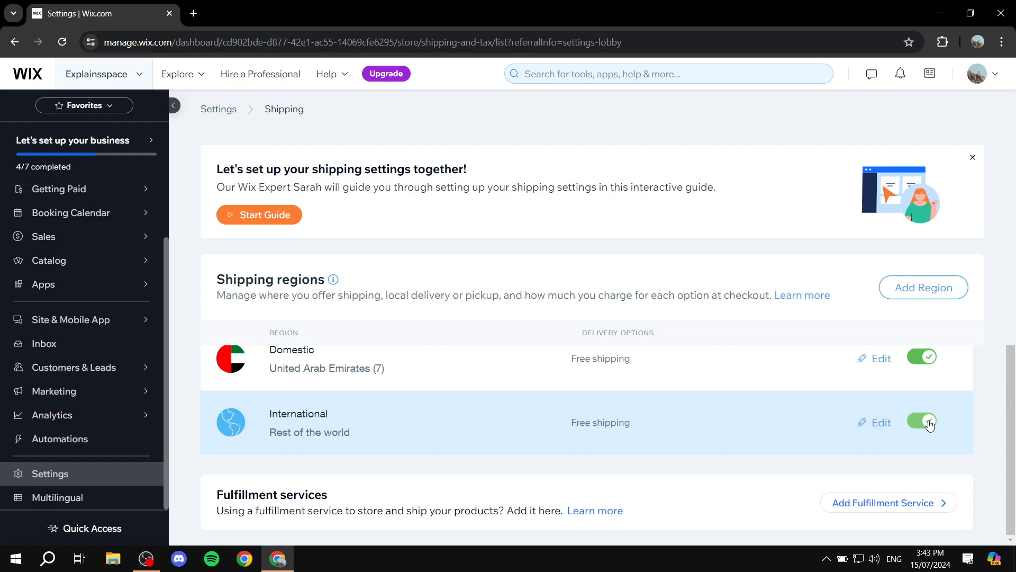
click(919, 291)
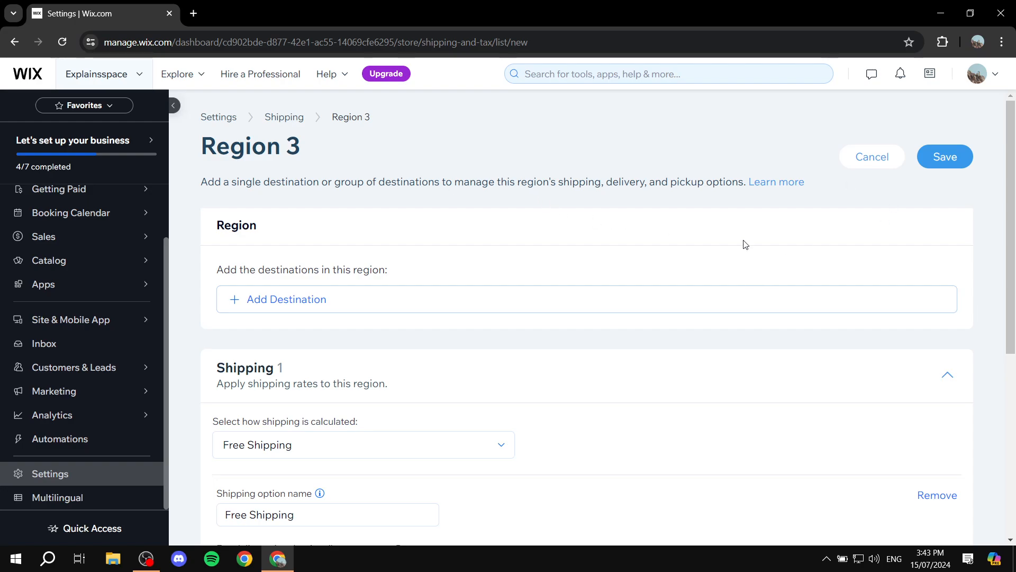
click(874, 157)
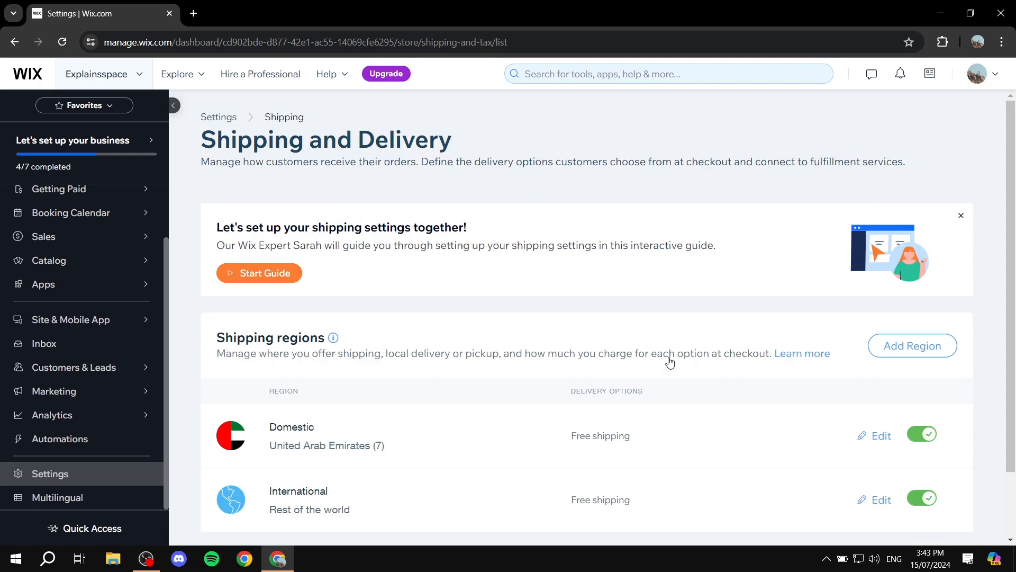
Step: Open the Domestic shipping region for editing at its shipping calculation section
scroll(317, 402, down, 1)
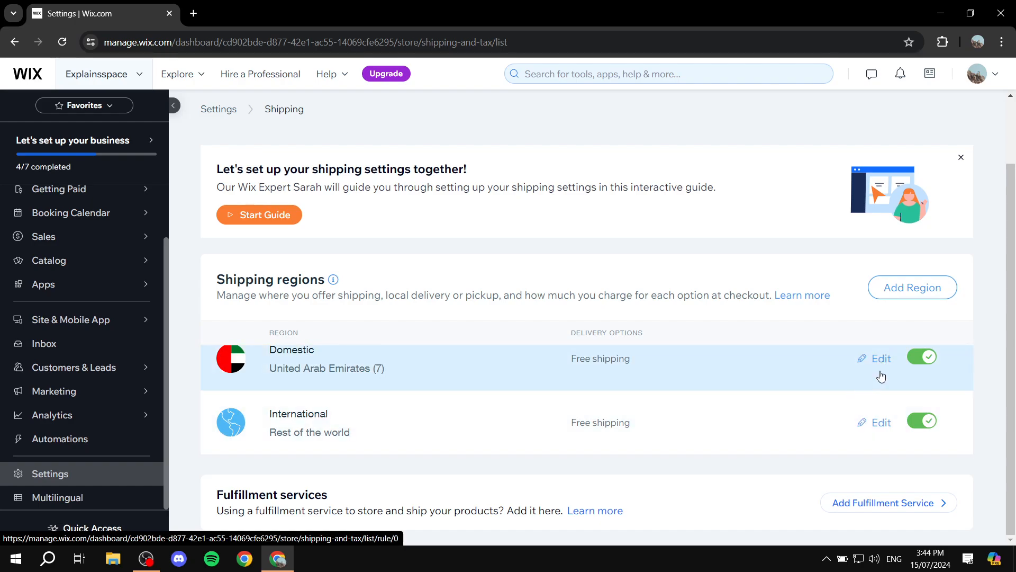
click(883, 361)
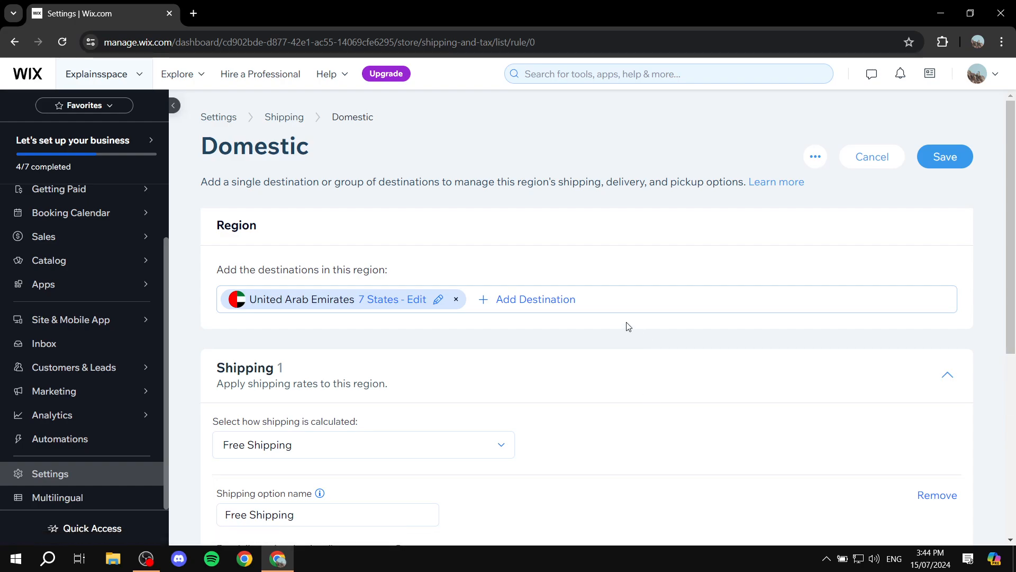
scroll(624, 331, down, 1)
scroll(624, 331, down, 2)
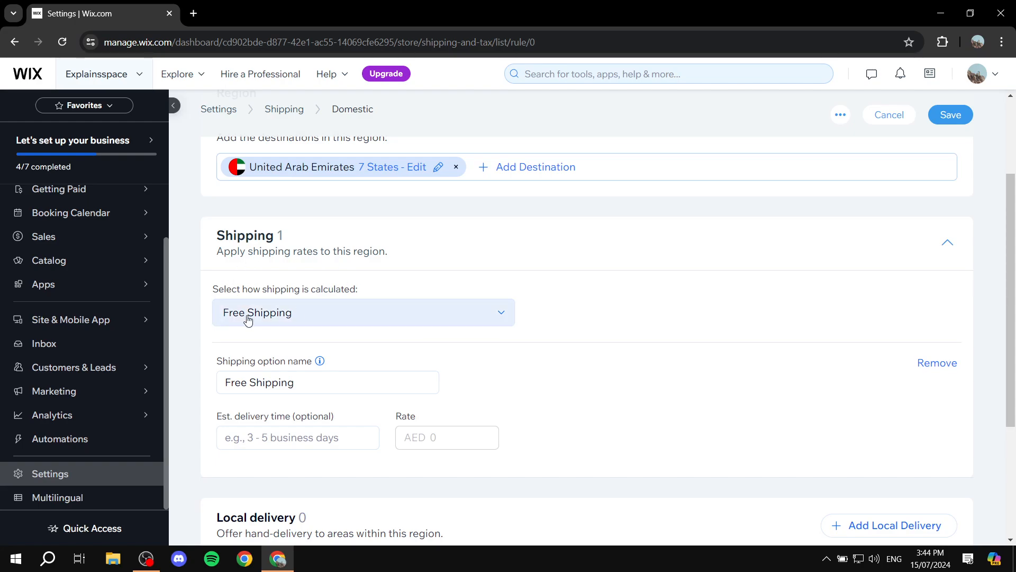
drag(207, 293, 392, 286)
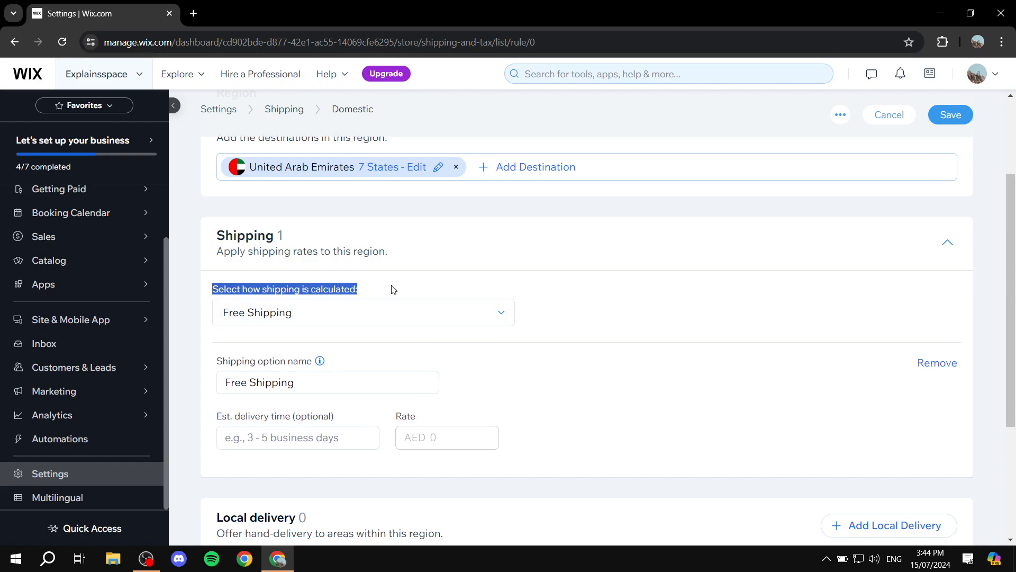
click(392, 289)
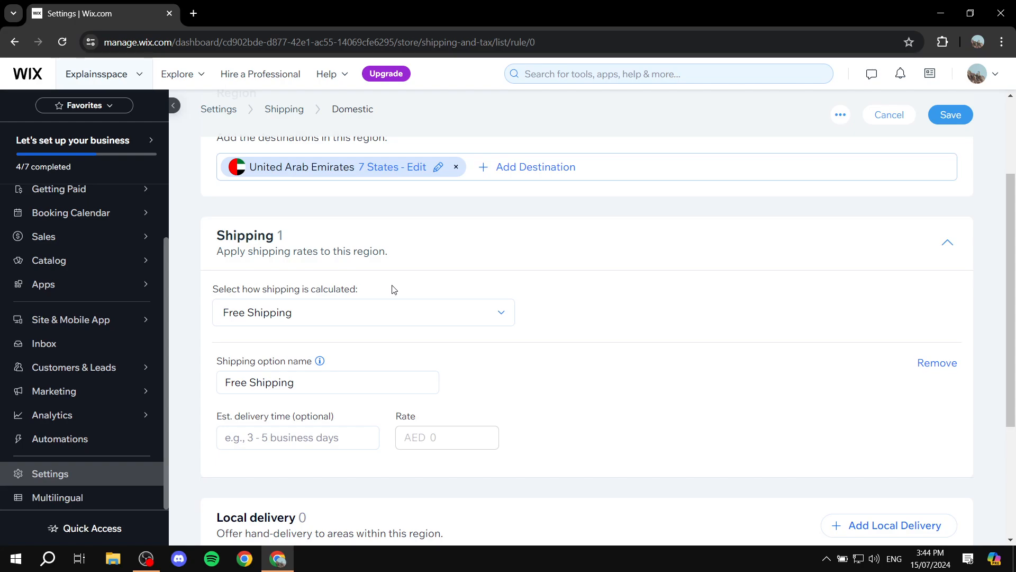
Step: Set the Domestic region's shipping calculation to Flat Rate and inspect its option name, delivery time and rate fields
click(397, 313)
scroll(624, 311, down, 3)
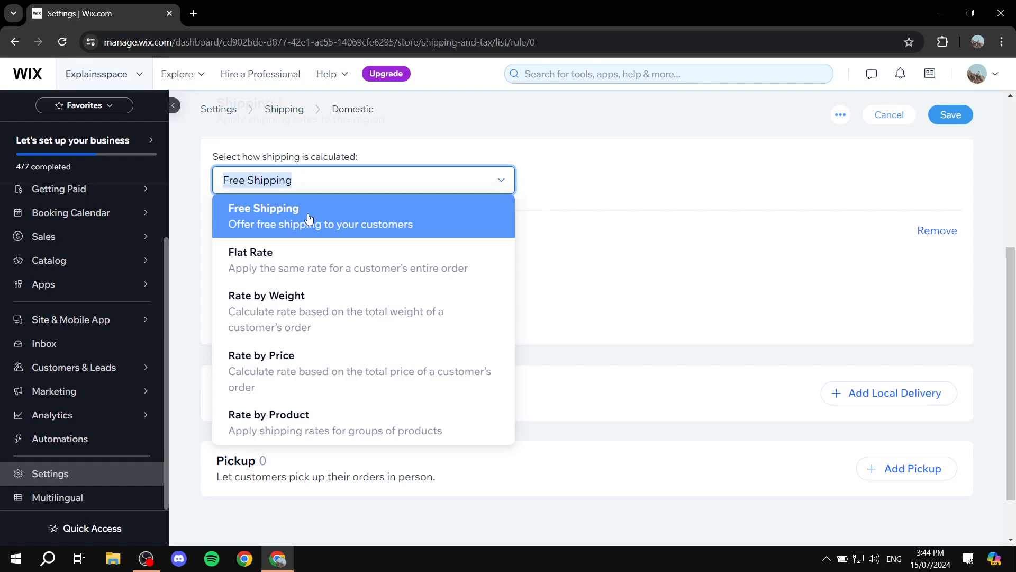
click(310, 257)
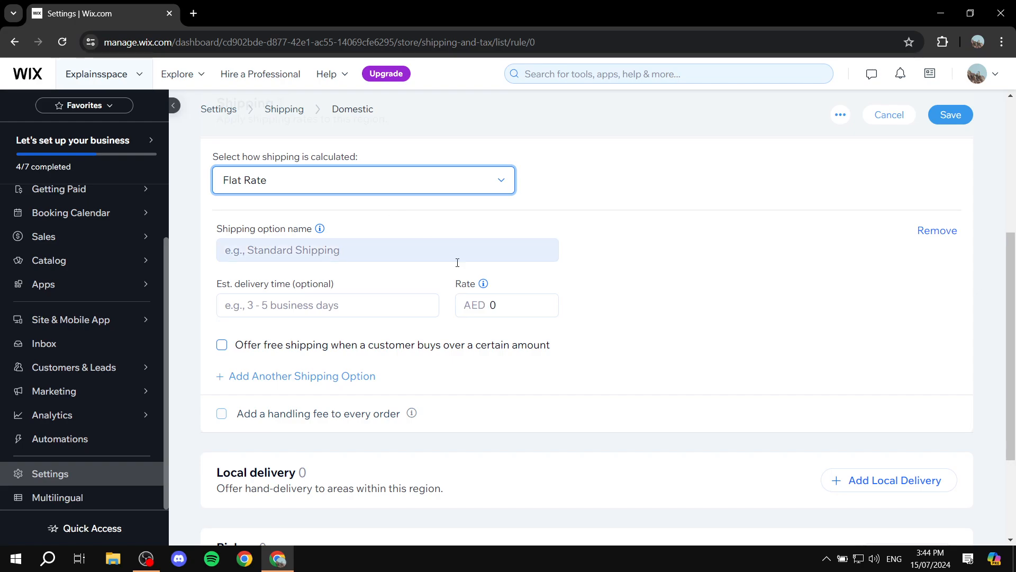
click(511, 300)
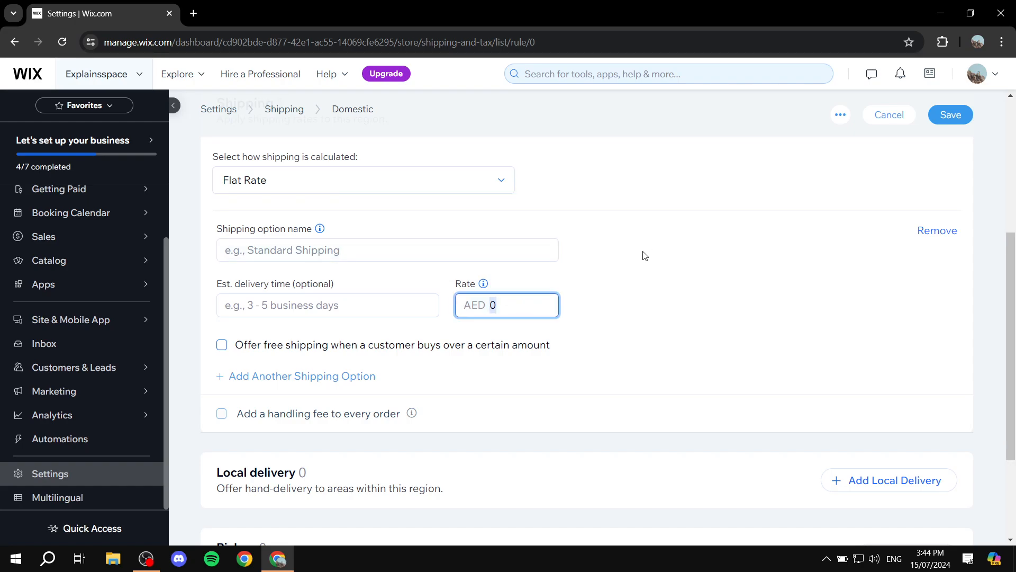
click(284, 251)
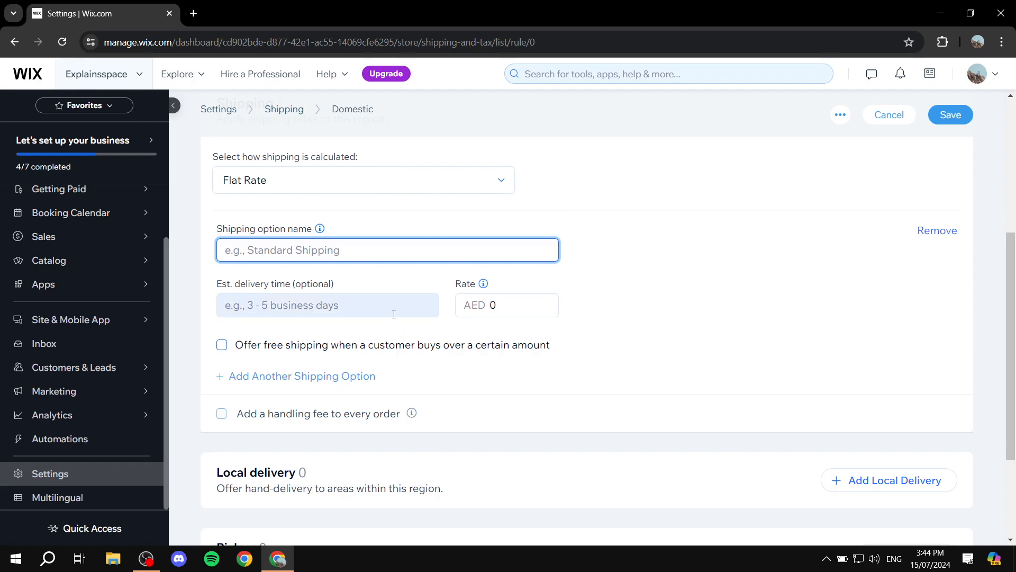
click(381, 299)
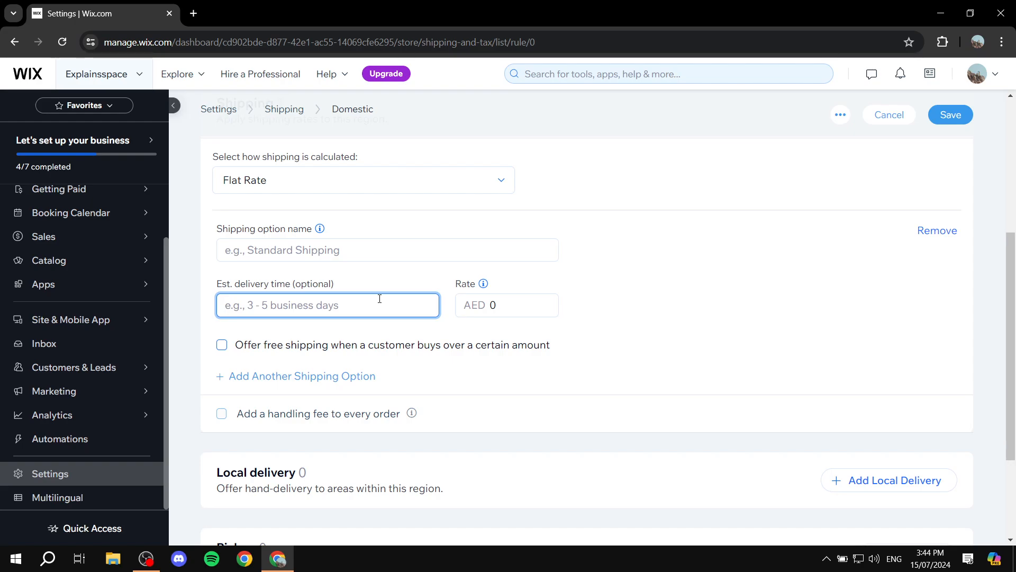
click(553, 306)
click(252, 251)
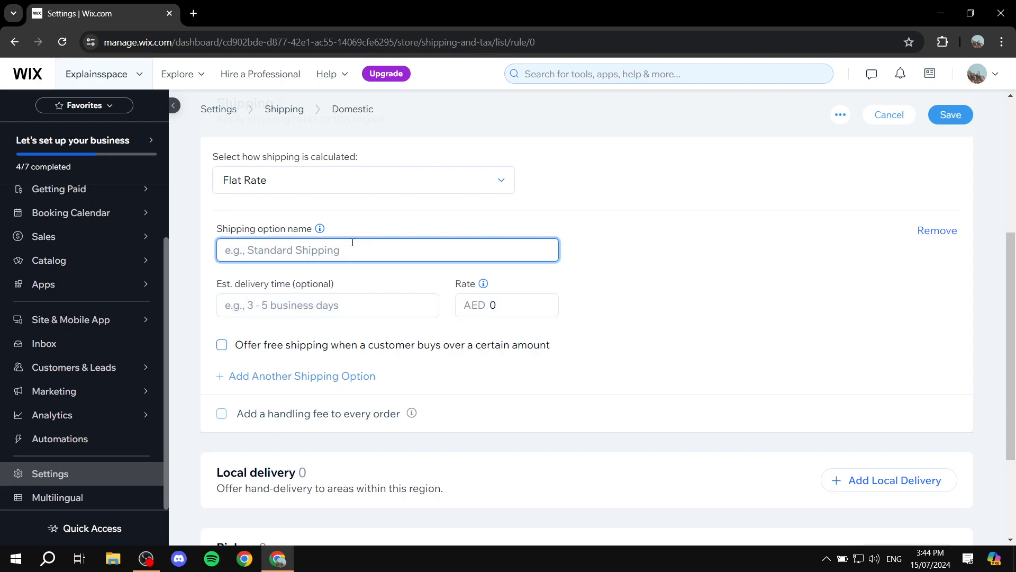
drag(197, 226, 381, 227)
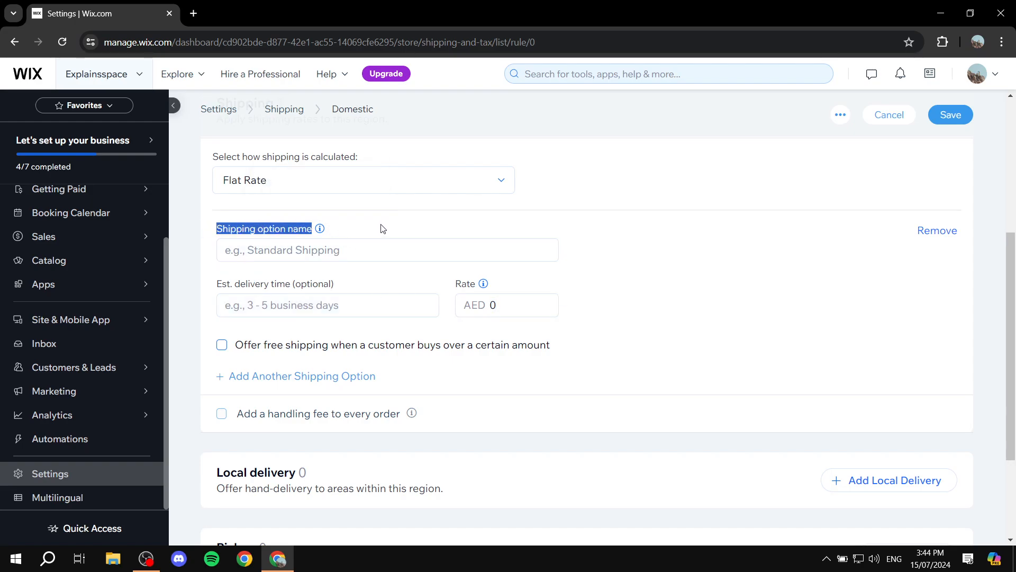
click(381, 227)
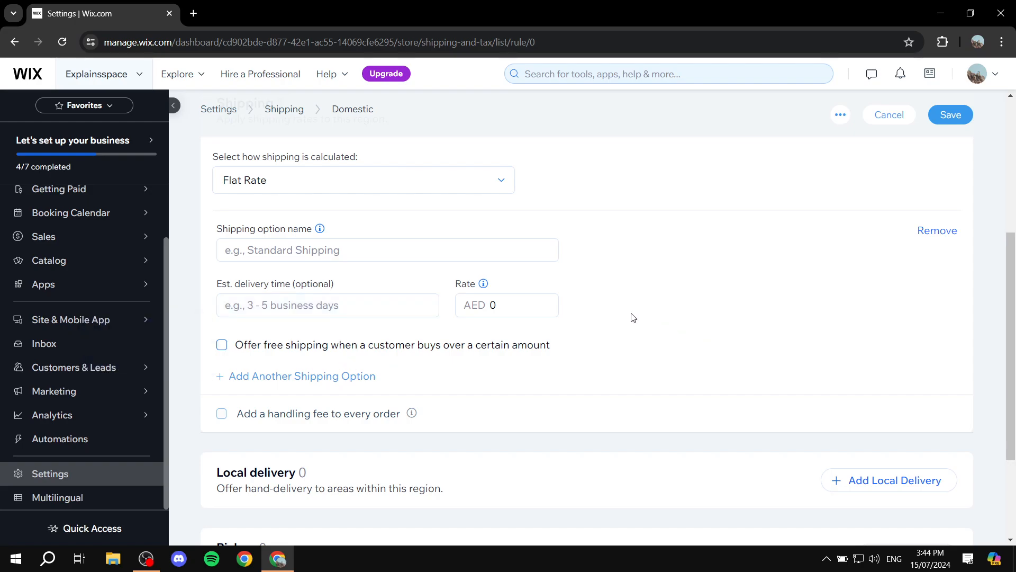
Step: Switch the Domestic region's shipping calculation to Rate by Weight and inspect its weight range and rate fields
click(312, 183)
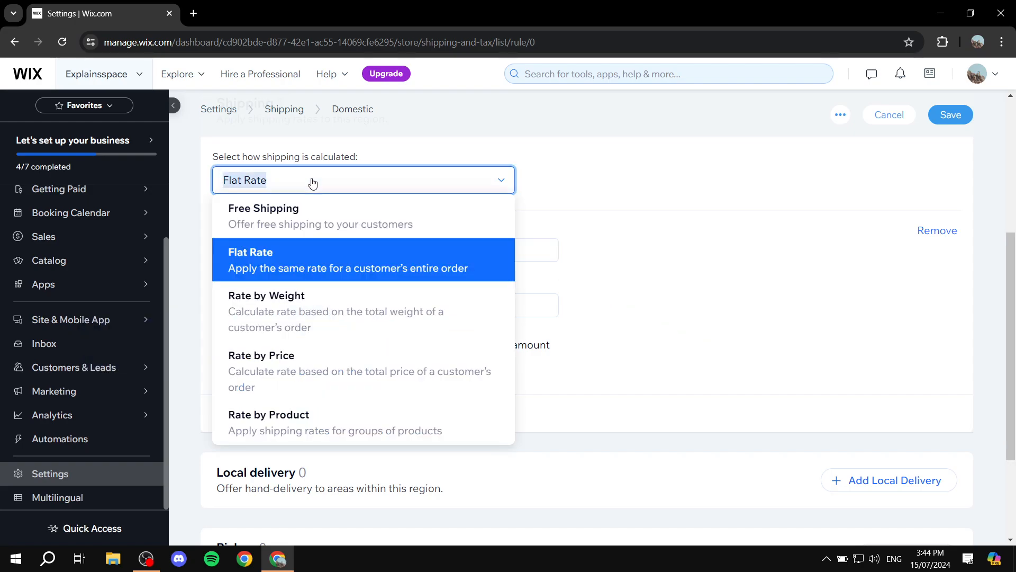
click(329, 301)
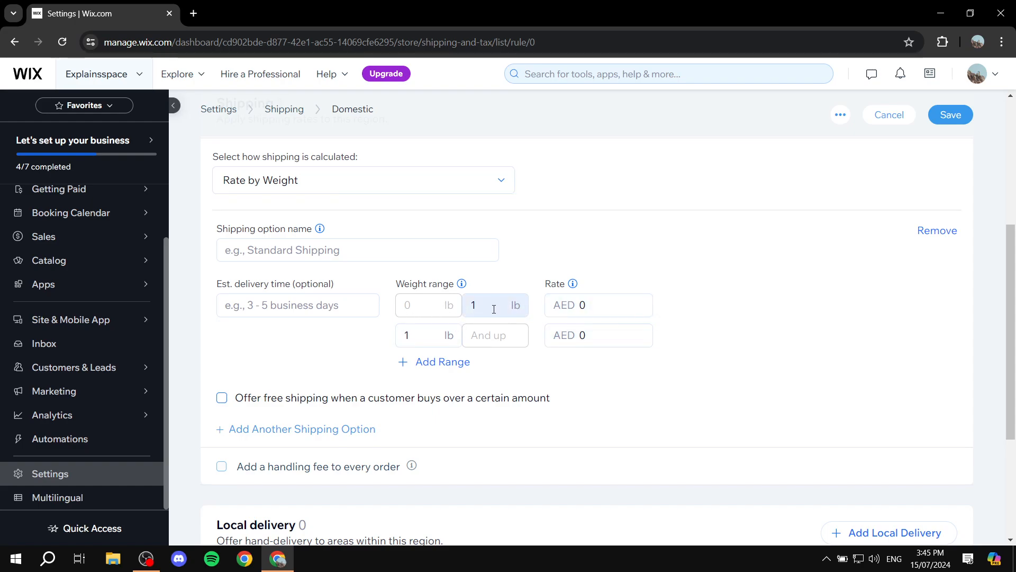
click(601, 305)
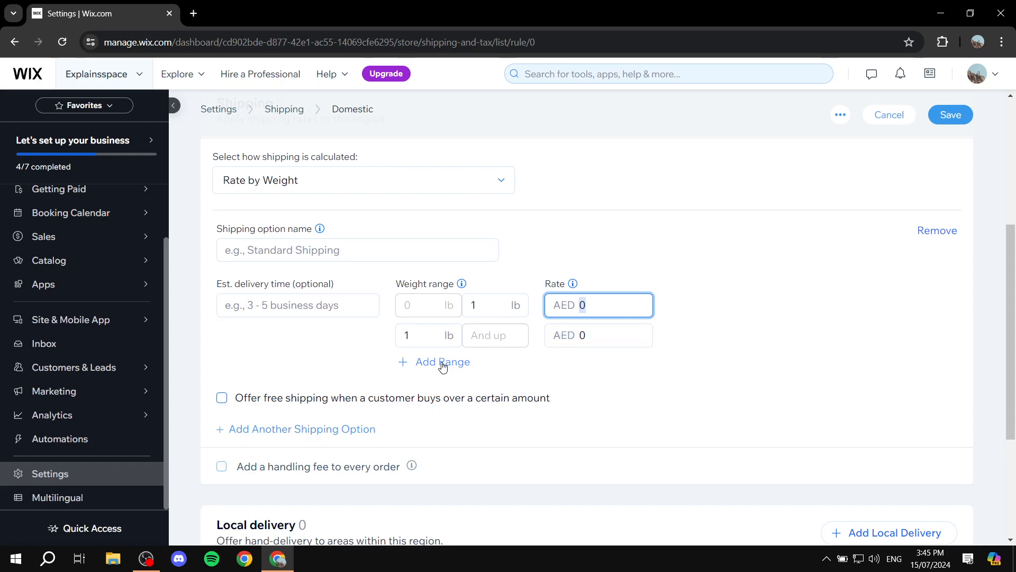
click(493, 341)
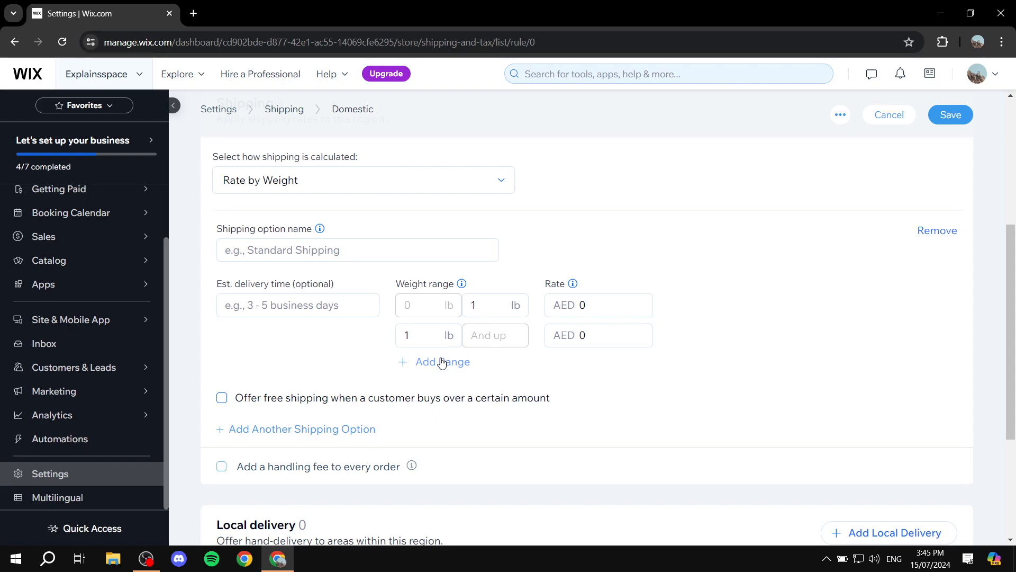
Step: Set the Domestic region's shipping calculation to Rate by Product
click(368, 180)
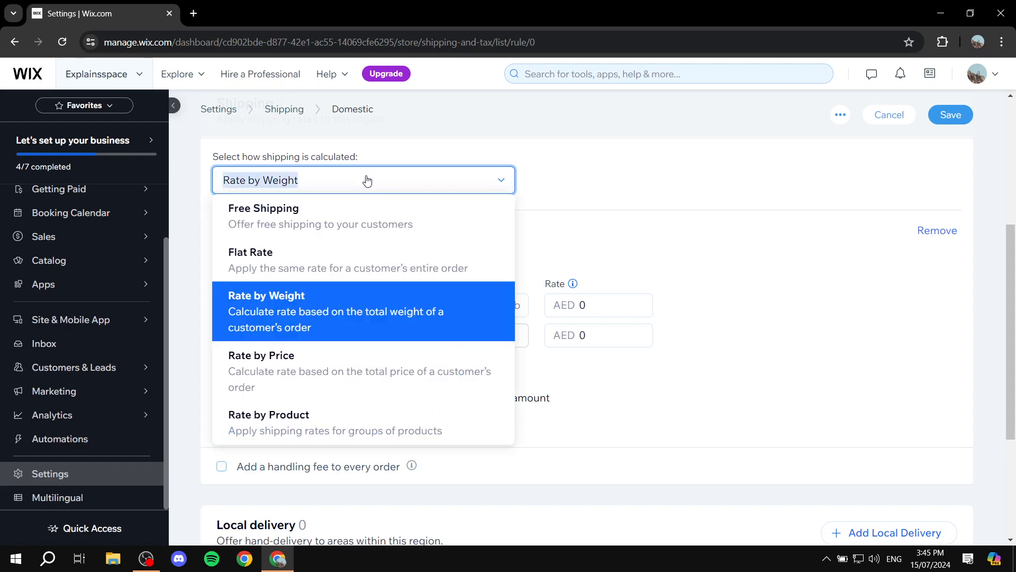
scroll(352, 344, down, 2)
scroll(331, 329, up, 2)
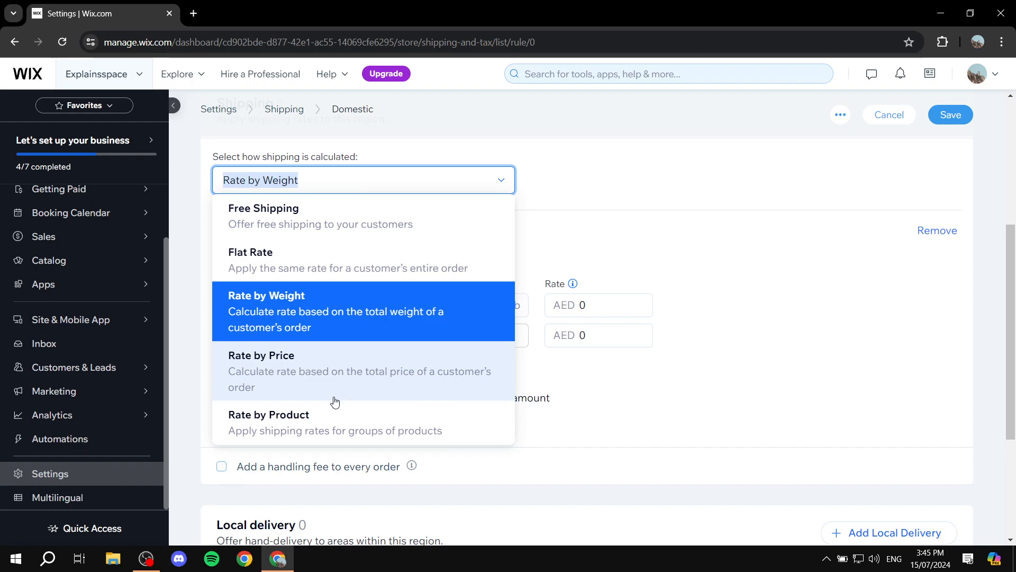
click(342, 433)
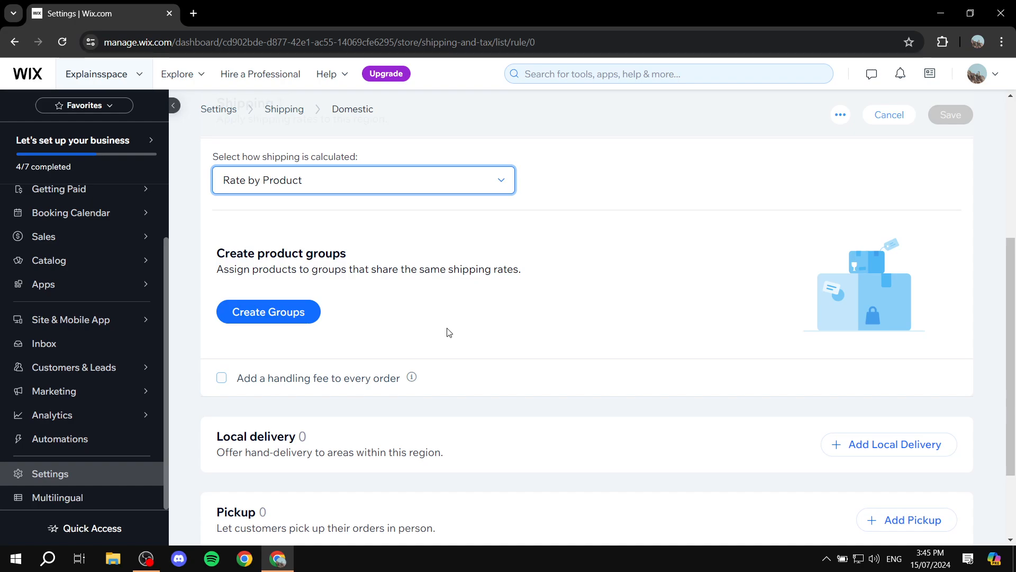
Step: Create a default product group named "Test" and continue to assigning products to groups
click(278, 318)
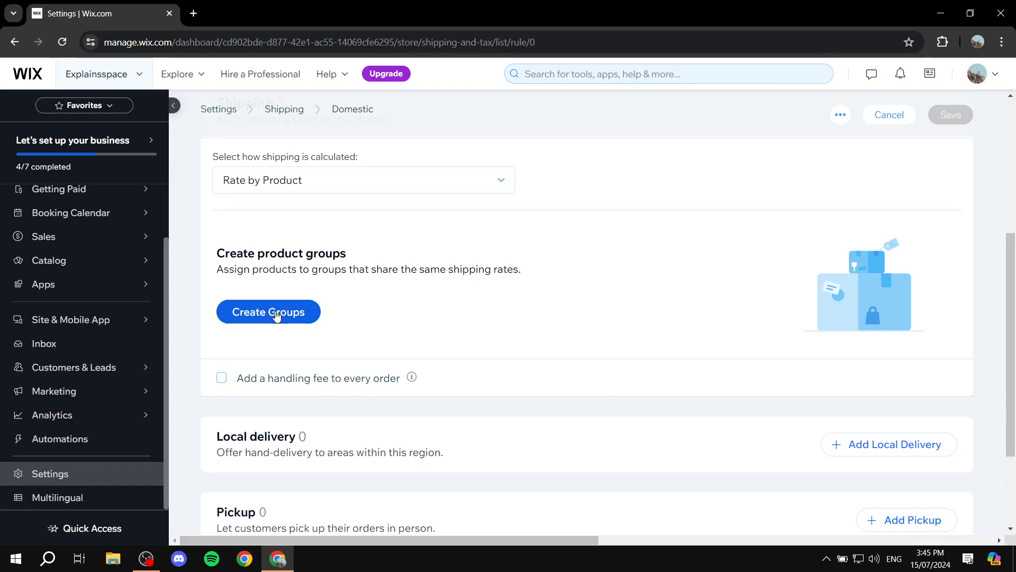
click(458, 329)
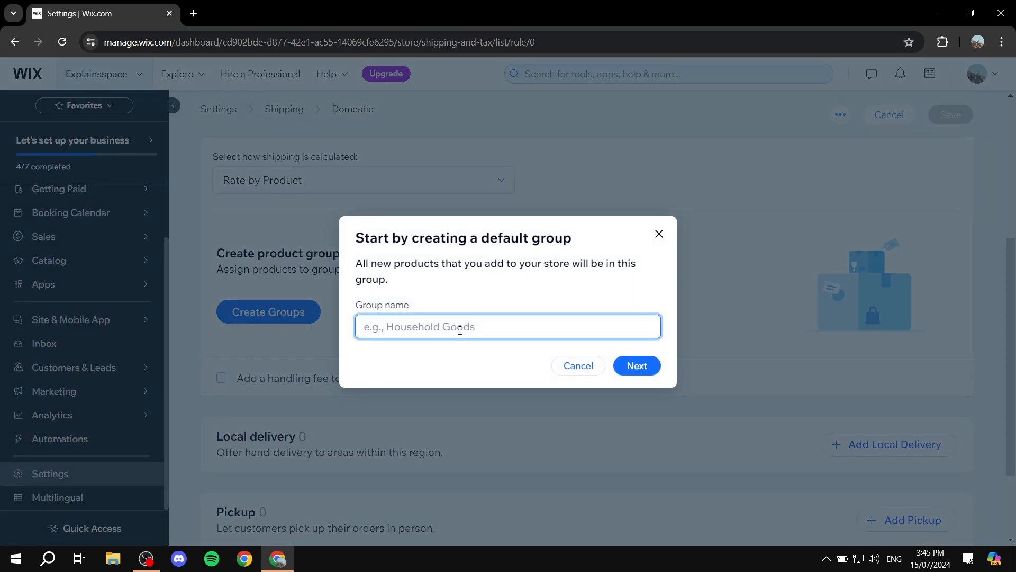
text(W)
key(BackSpace)
text(Test)
click(636, 367)
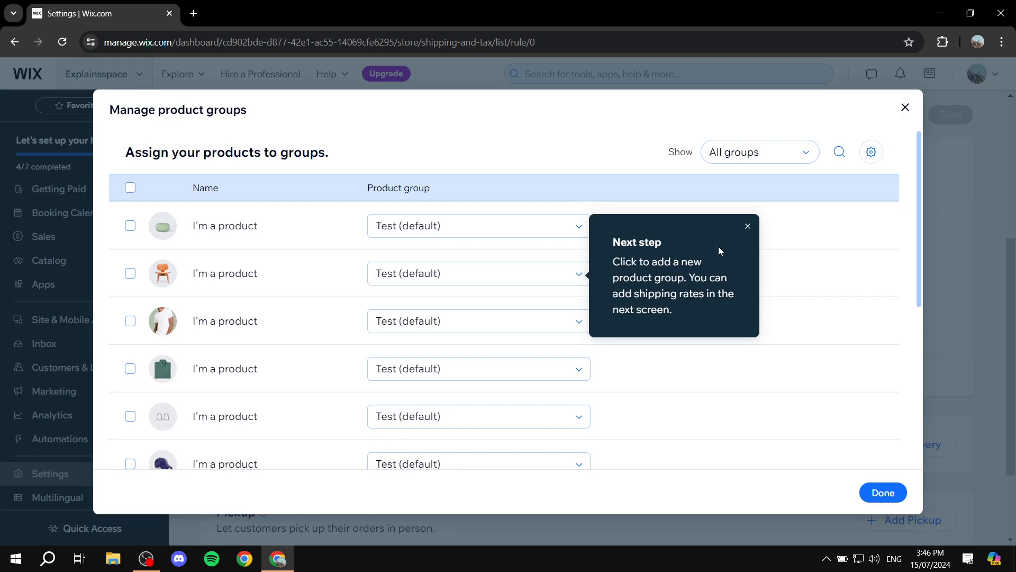
Step: Dismiss the hint and examine the products' group assignments and the available group filter options
click(747, 226)
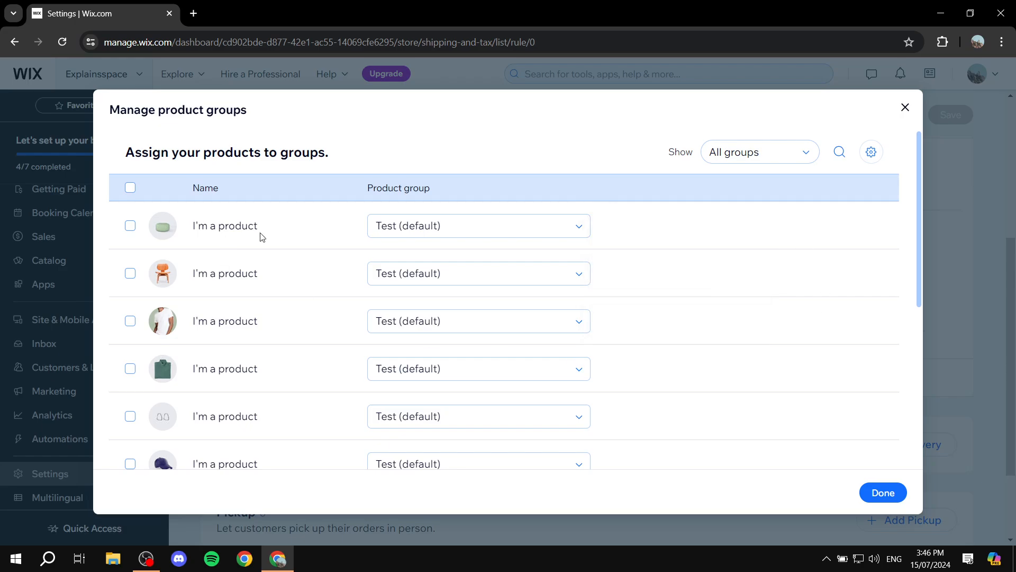
scroll(272, 252, down, 4)
scroll(295, 297, up, 4)
scroll(293, 311, down, 6)
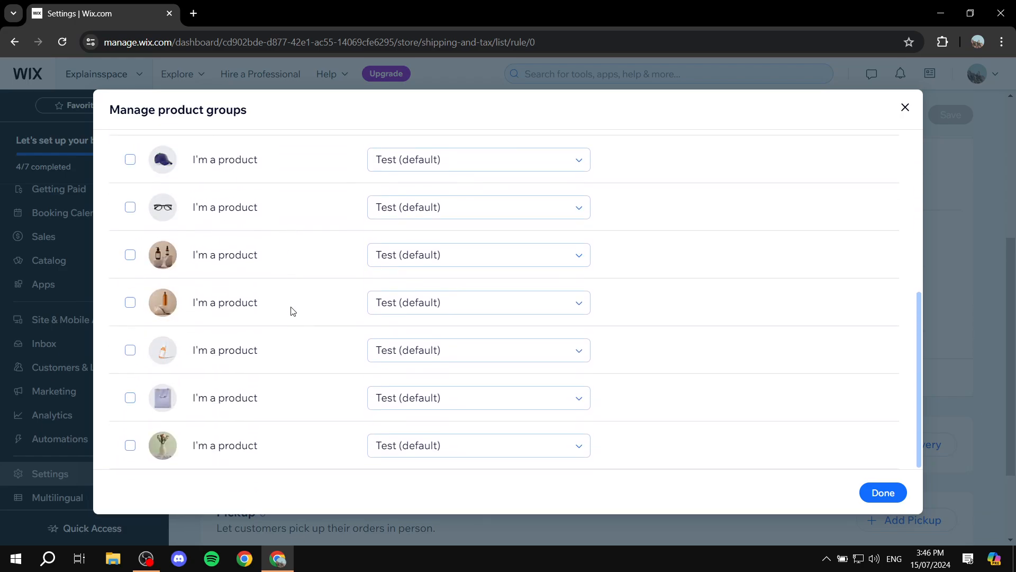
scroll(280, 414, up, 5)
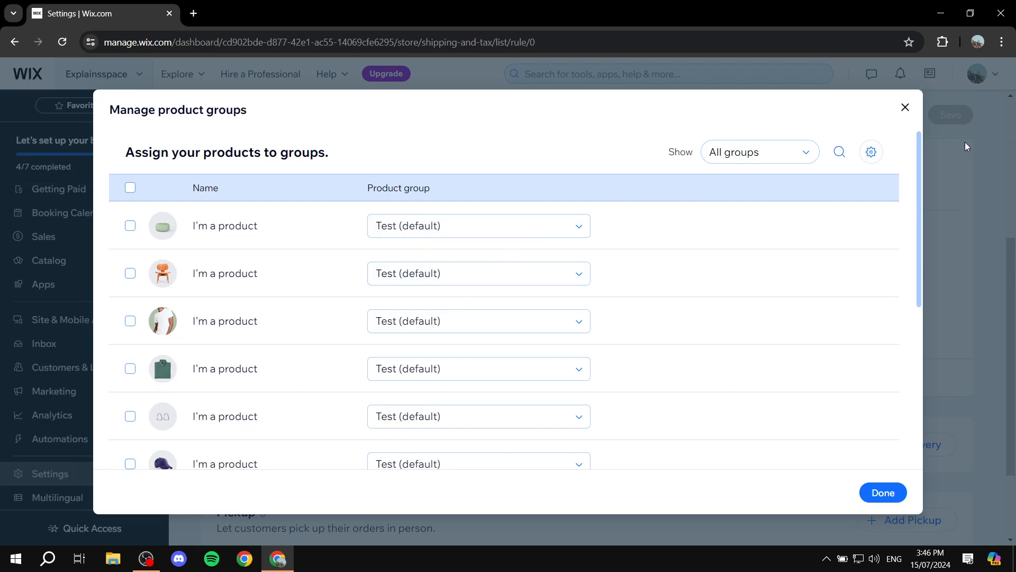
click(778, 153)
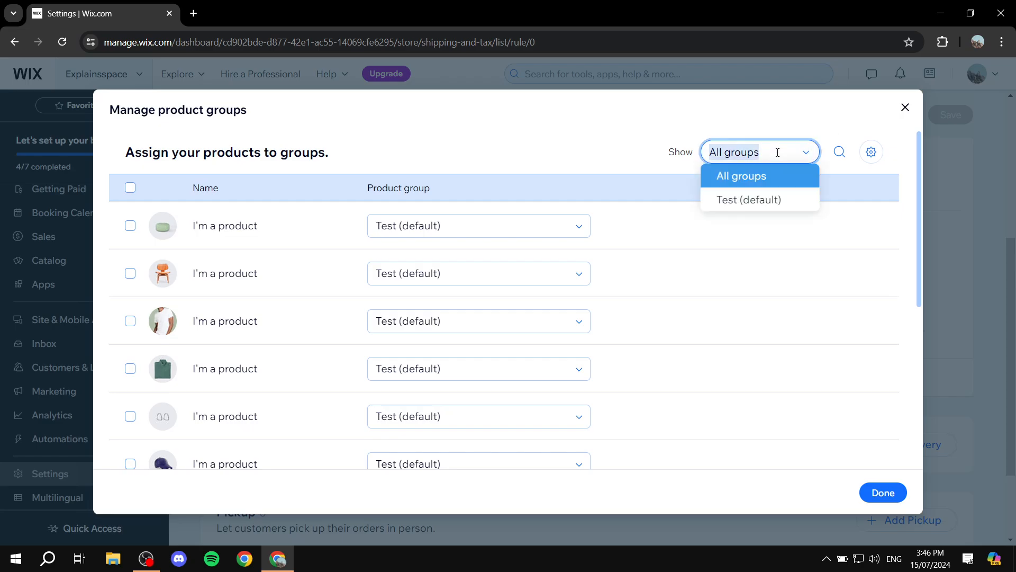
click(788, 118)
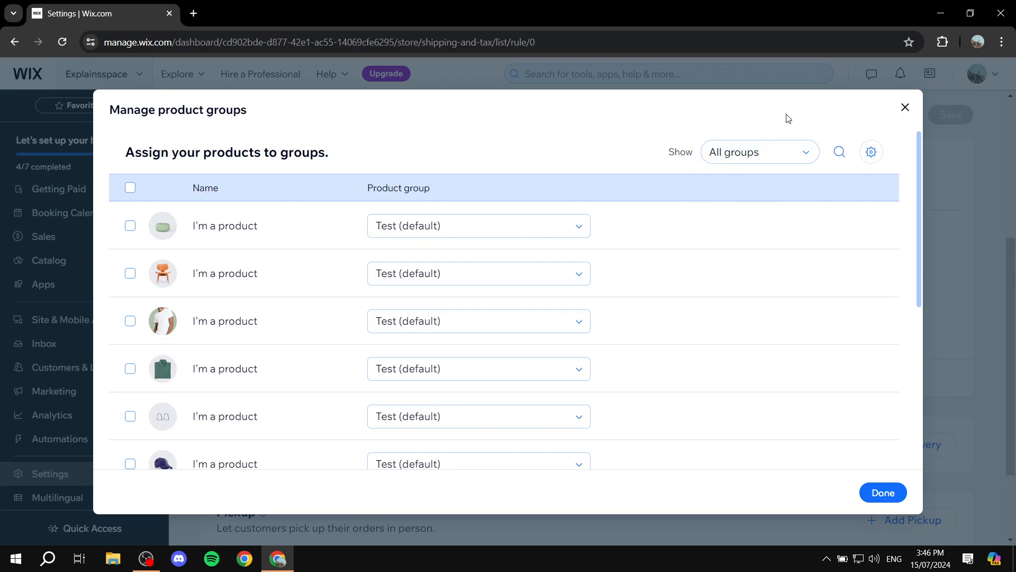
Step: Create a new product group named "Small product" and assign the green product at the start of the list to it
click(532, 223)
click(444, 276)
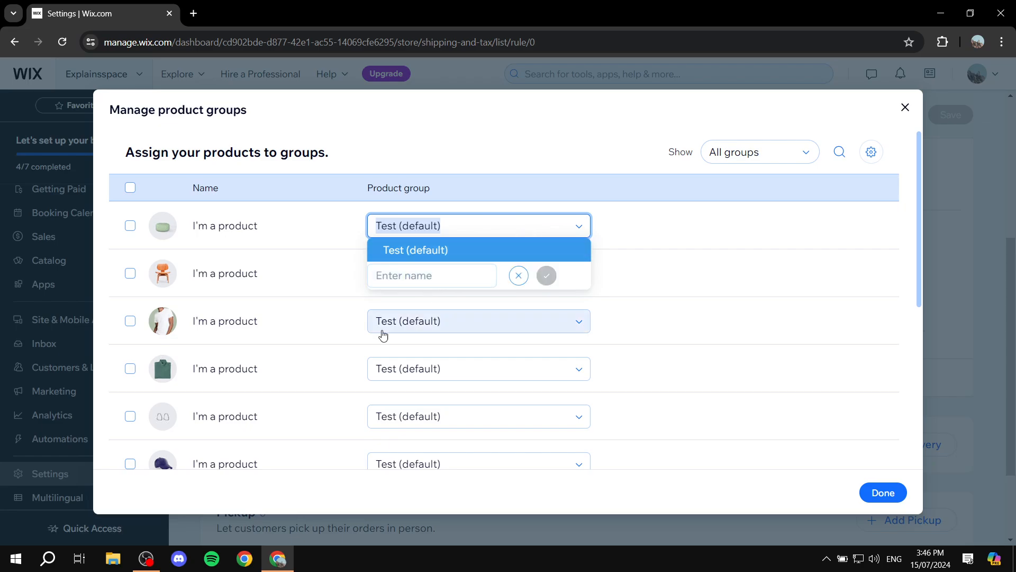
click(442, 271)
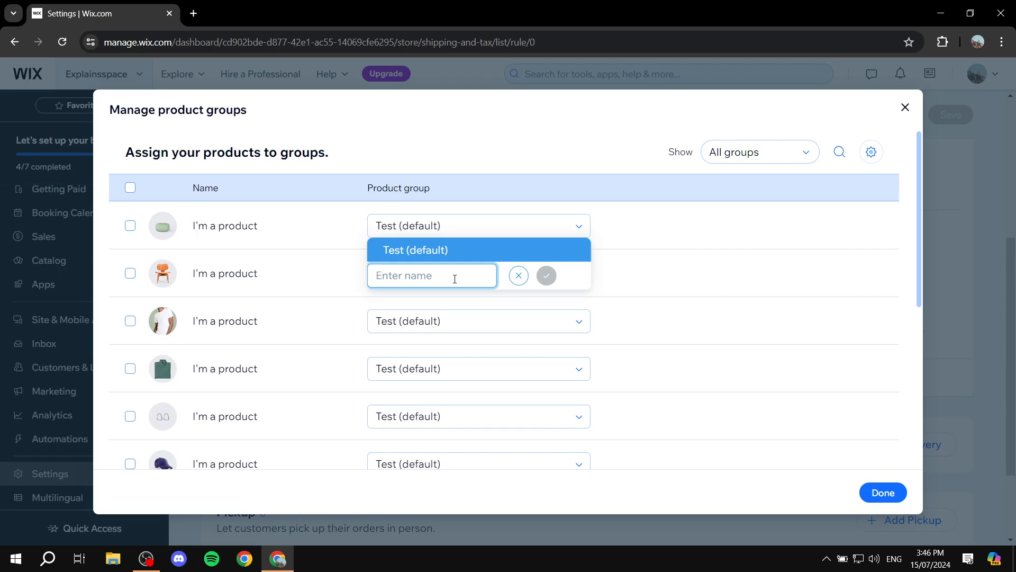
text(Small product)
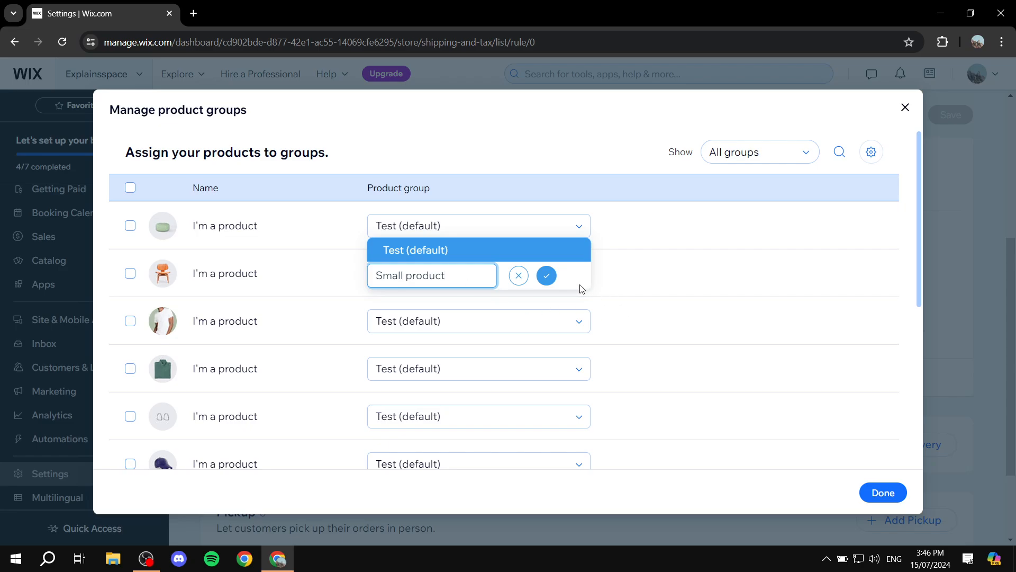
click(547, 275)
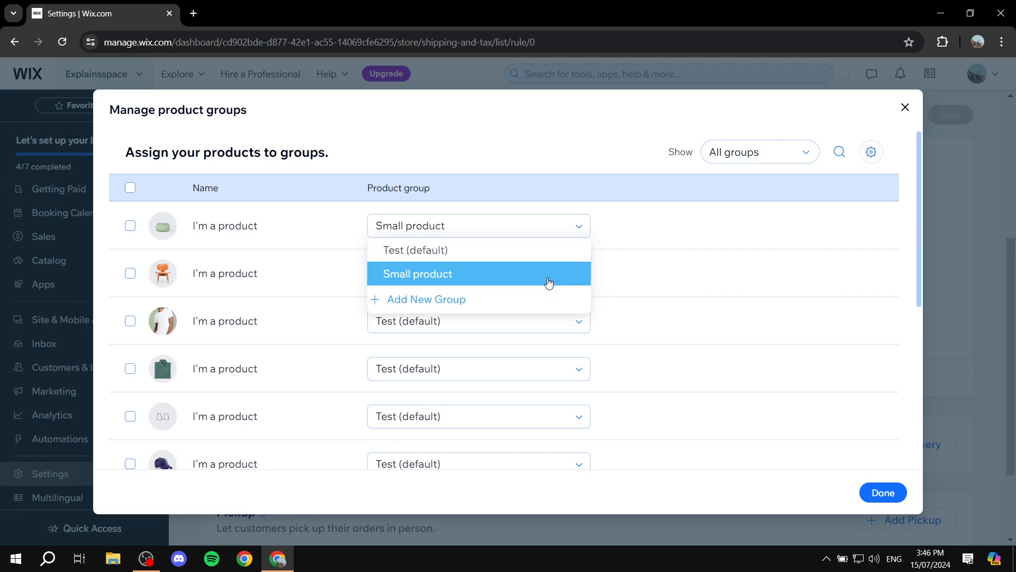
click(636, 256)
Step: Assign the product above the cap, the blue cap and the glasses to the Small product group
scroll(522, 276, down, 1)
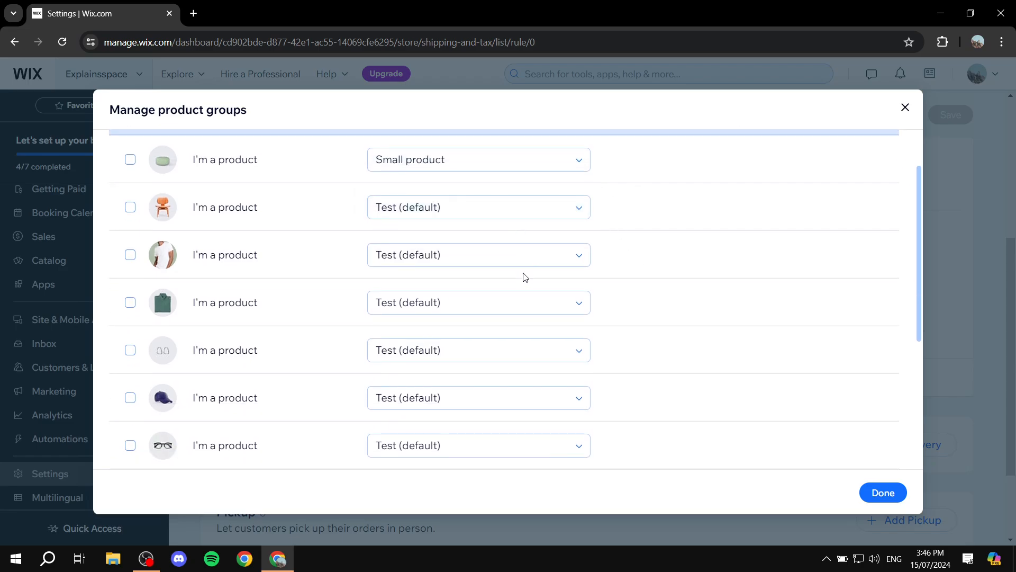
scroll(487, 281, up, 1)
scroll(228, 294, down, 2)
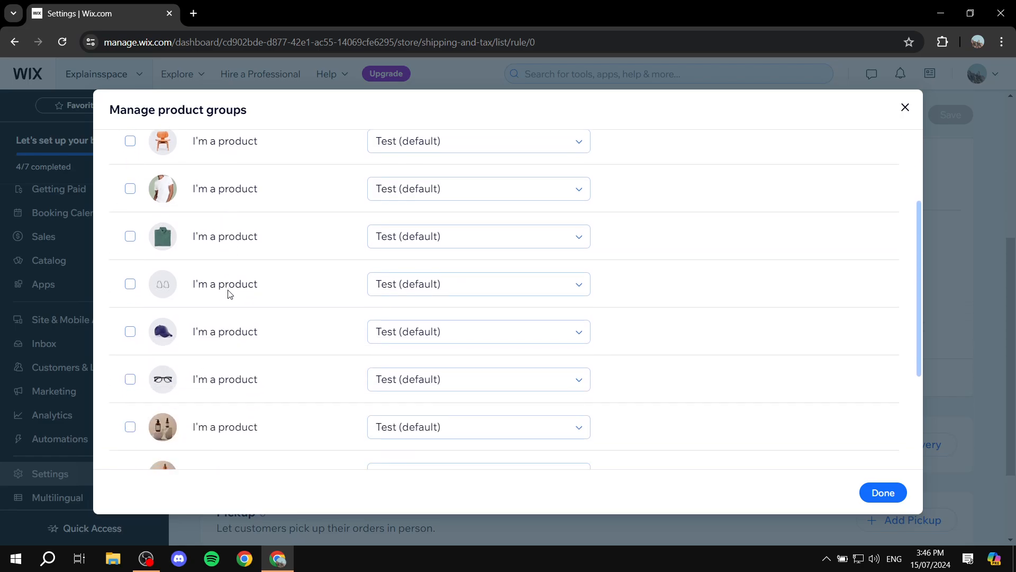
click(476, 285)
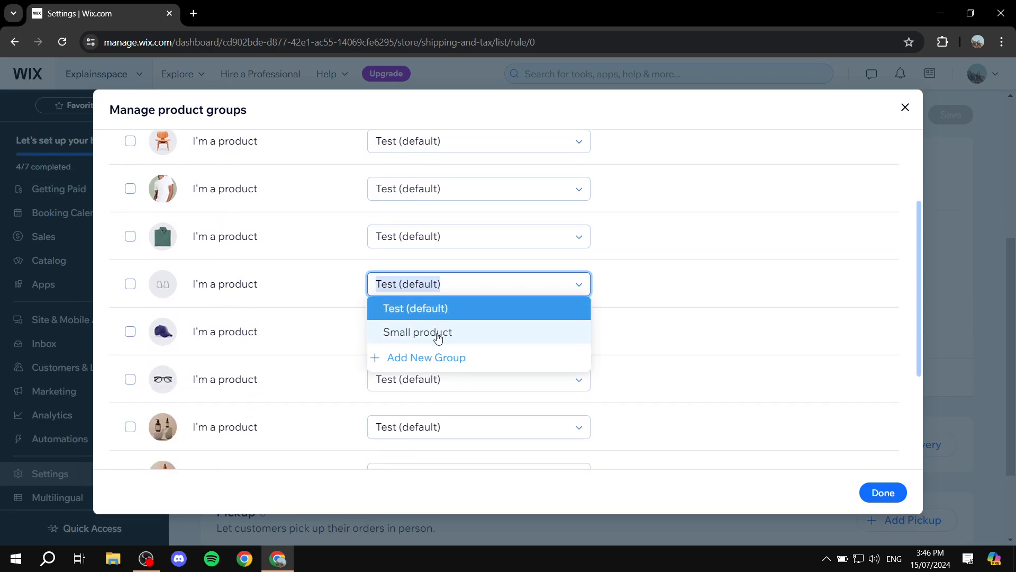
click(437, 332)
scroll(268, 286, down, 1)
click(381, 265)
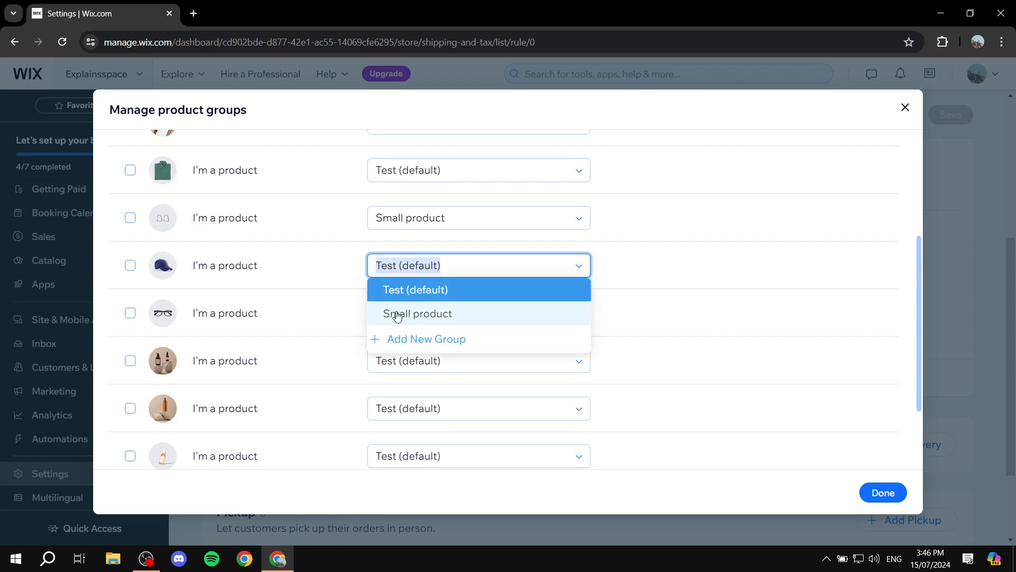
click(397, 312)
key(Tab)
click(445, 313)
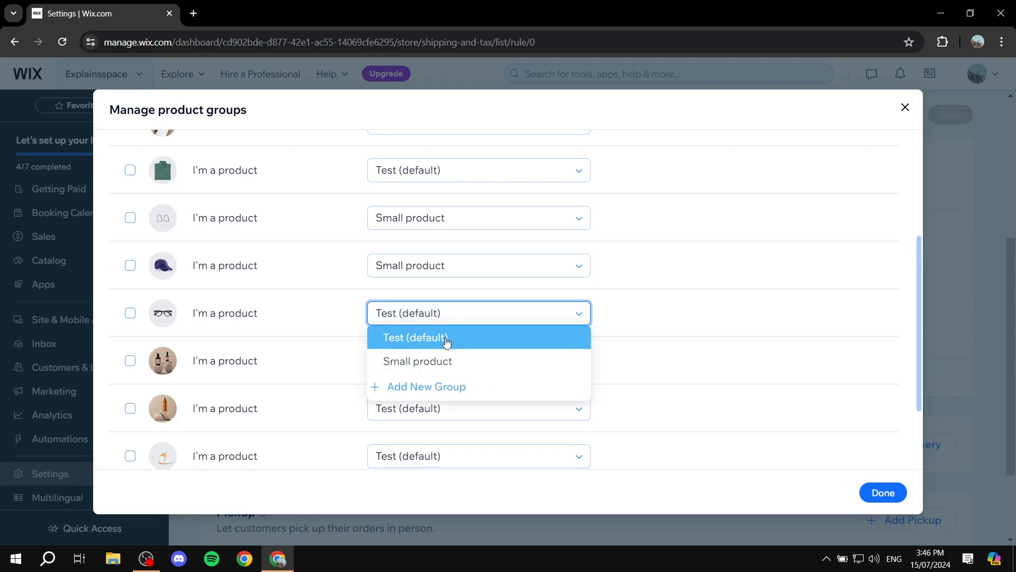
click(443, 367)
Step: Create a new product group named "Medium Products" and assign the orange chair to it
scroll(668, 262, up, 4)
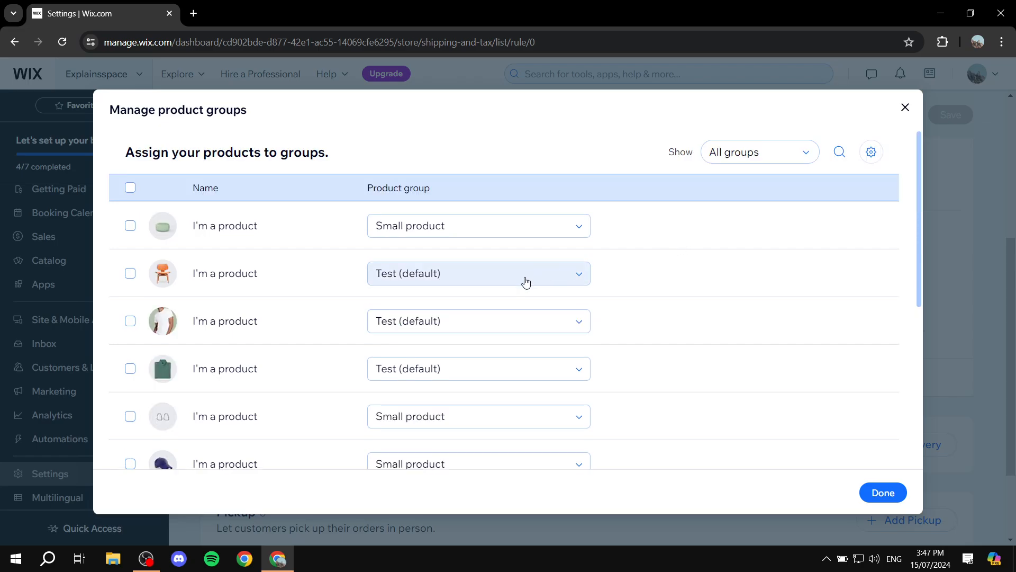
click(460, 279)
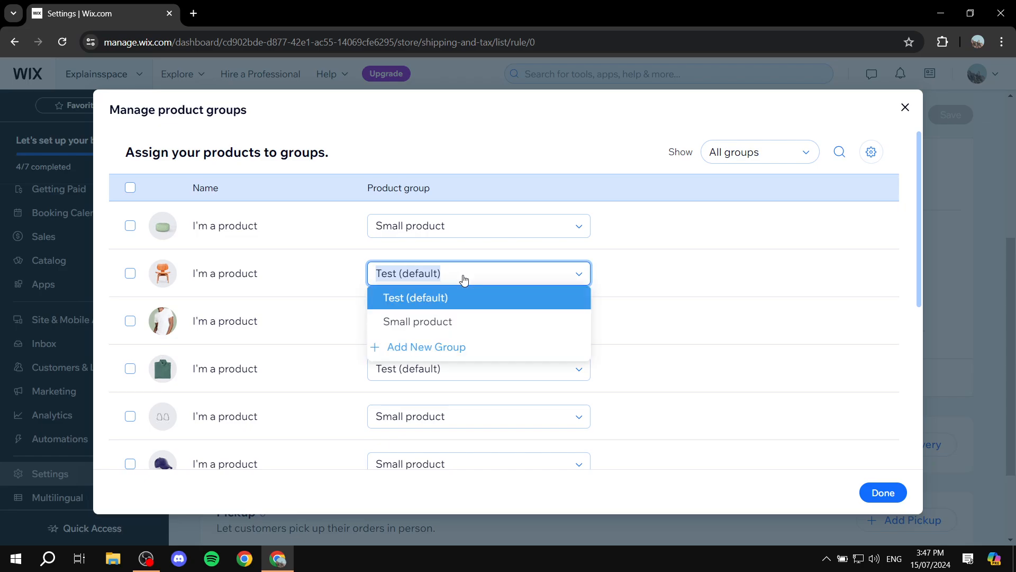
click(440, 350)
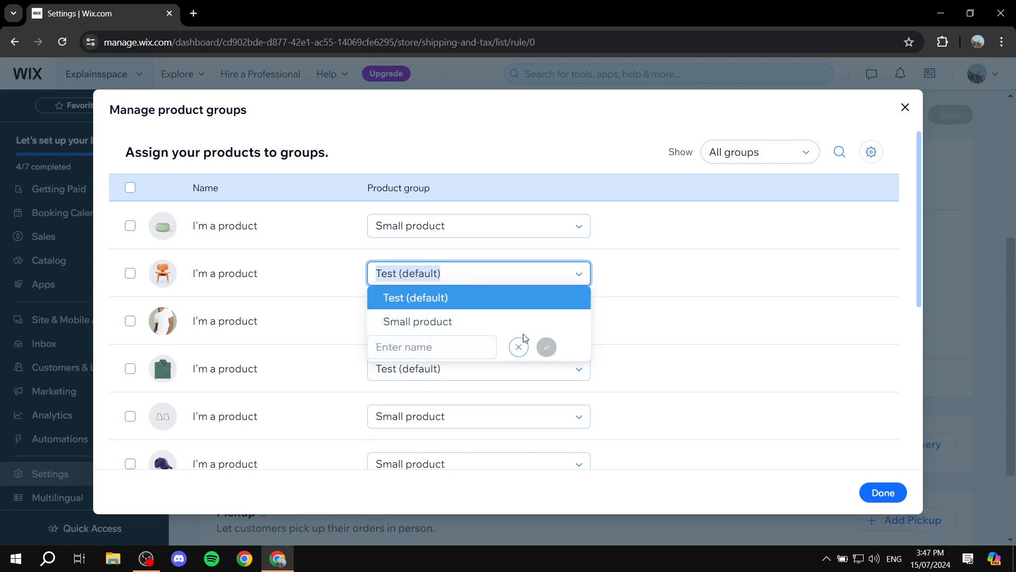
click(467, 353)
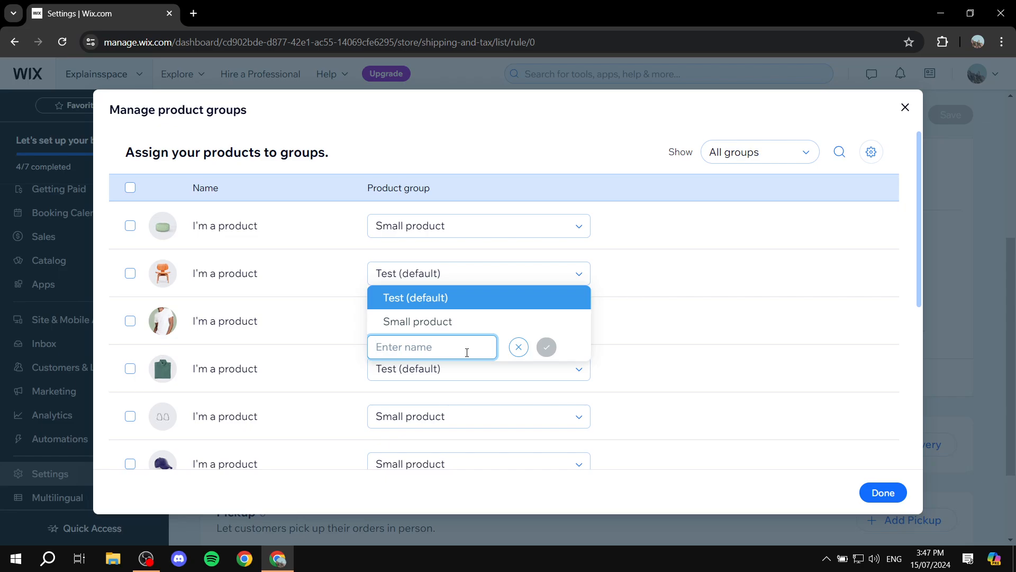
text(Medium Products)
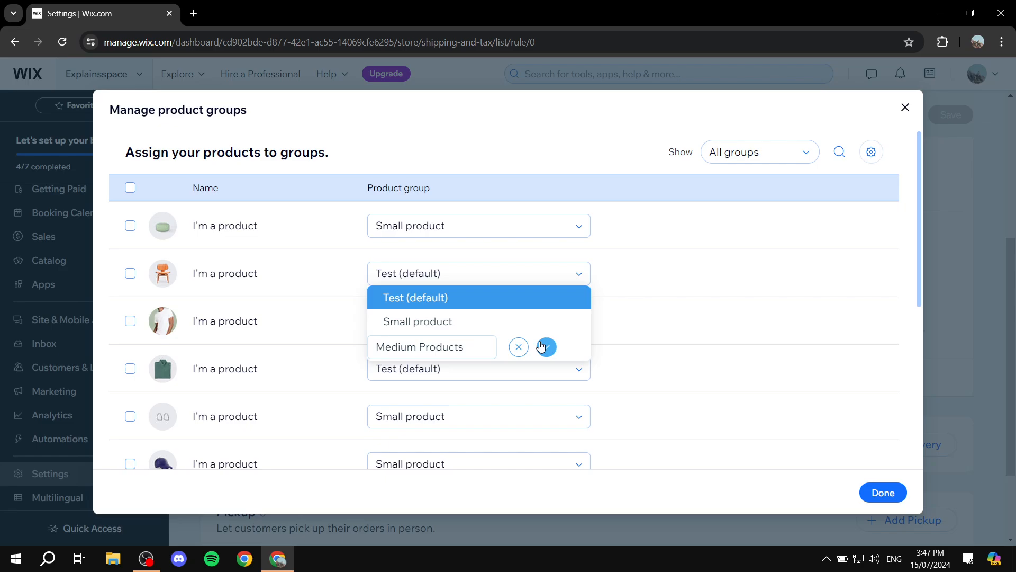
click(547, 346)
click(543, 347)
Step: Assign the white T-shirt to Small product, and the green shirt and the two dark bottles to Medium Products
scroll(612, 306, down, 1)
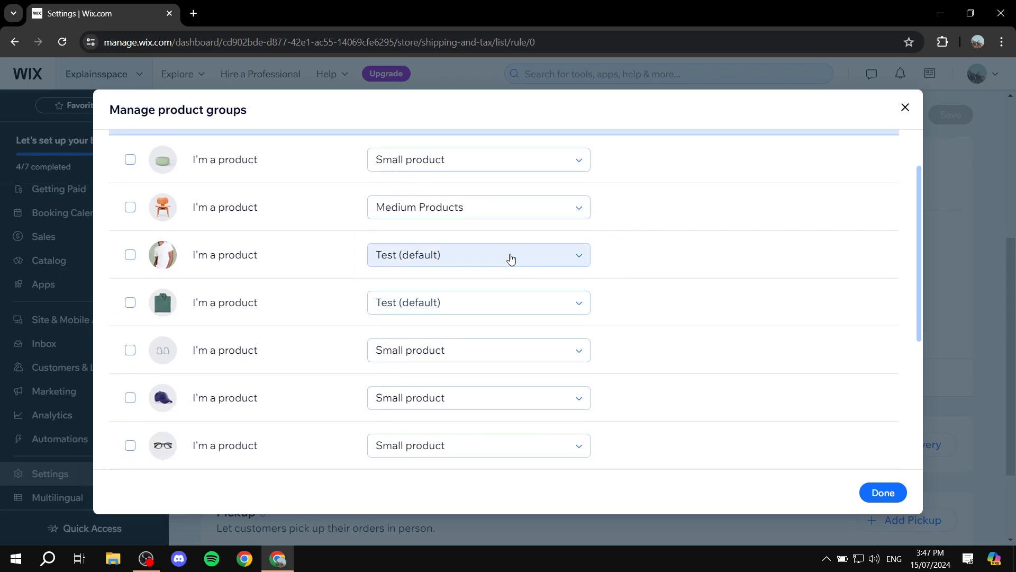
click(479, 257)
click(432, 304)
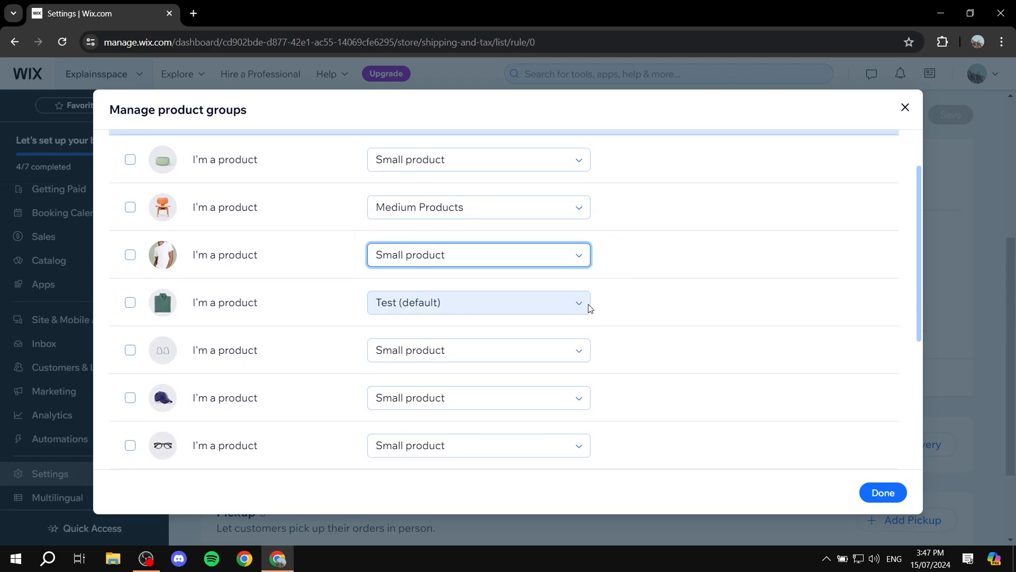
click(546, 310)
click(486, 382)
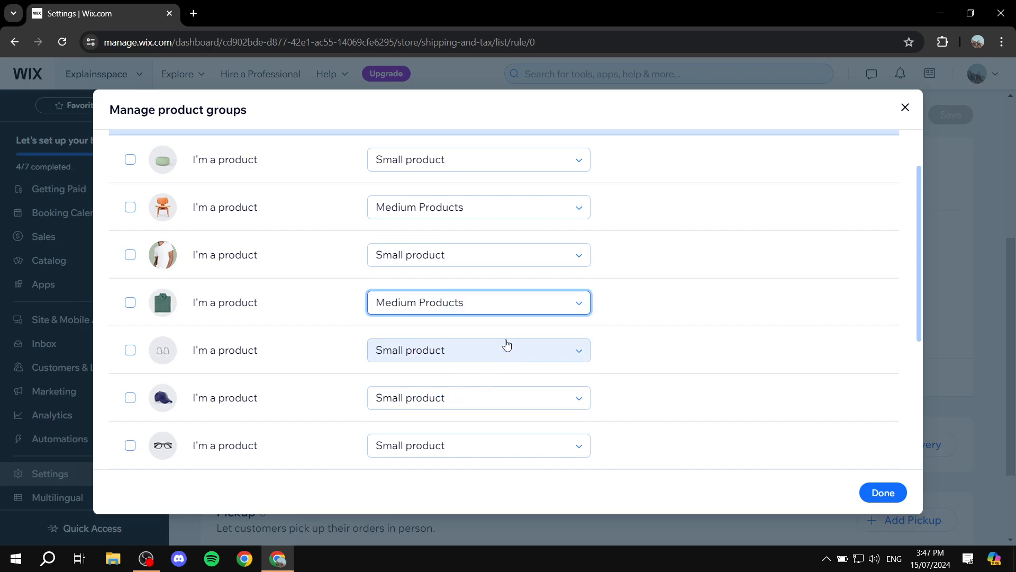
scroll(500, 342, down, 2)
click(426, 366)
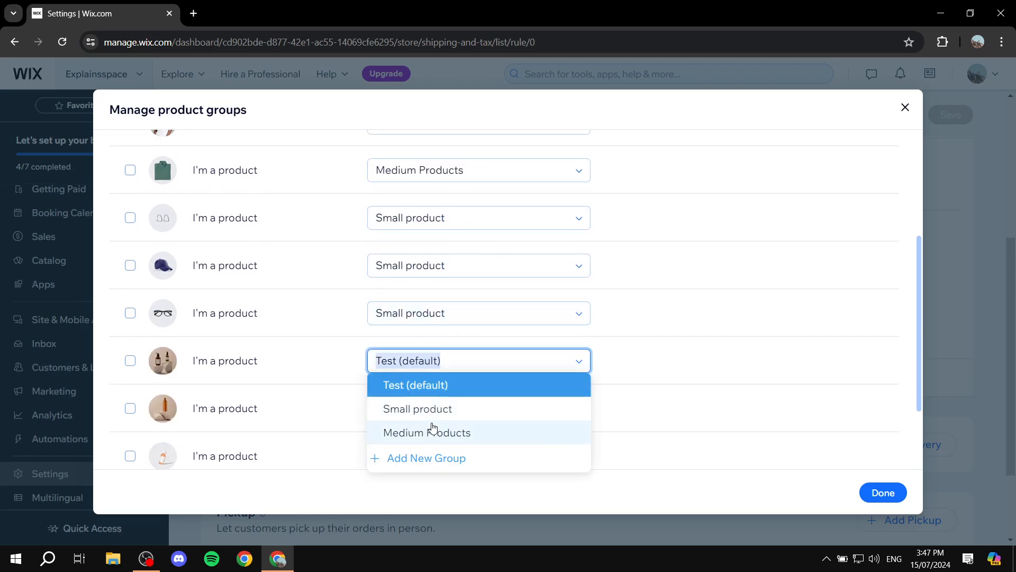
click(431, 432)
Step: Review the group assignments of all products, leaving the remaining ones in the default group, and finish managing product groups
scroll(587, 411, down, 1)
scroll(586, 411, down, 2)
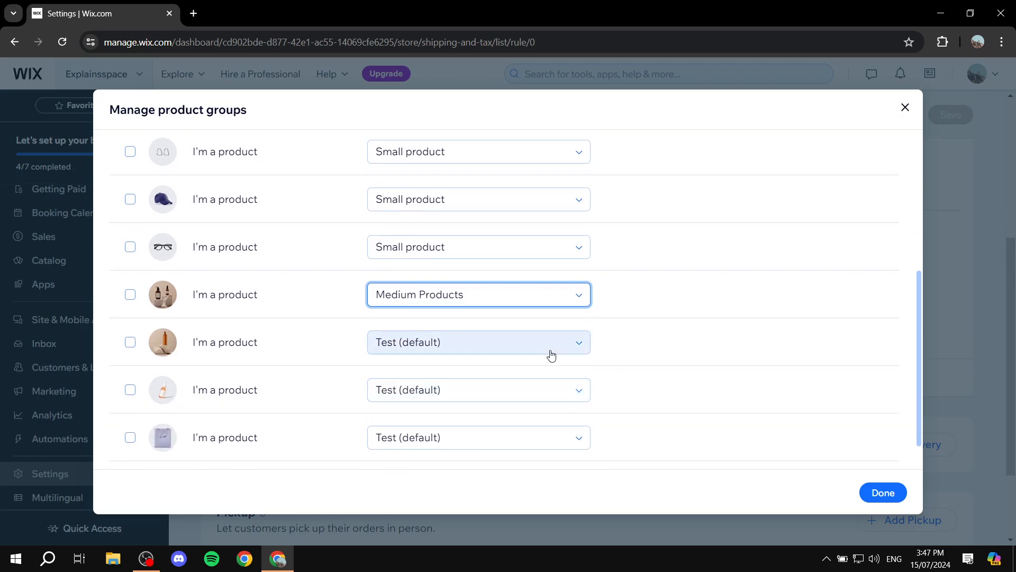
click(549, 350)
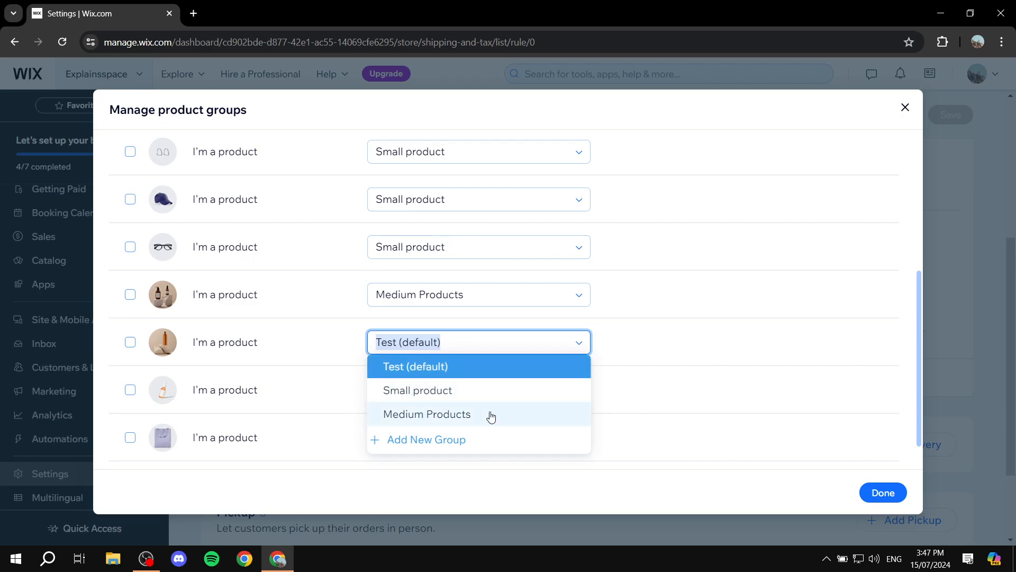
click(676, 377)
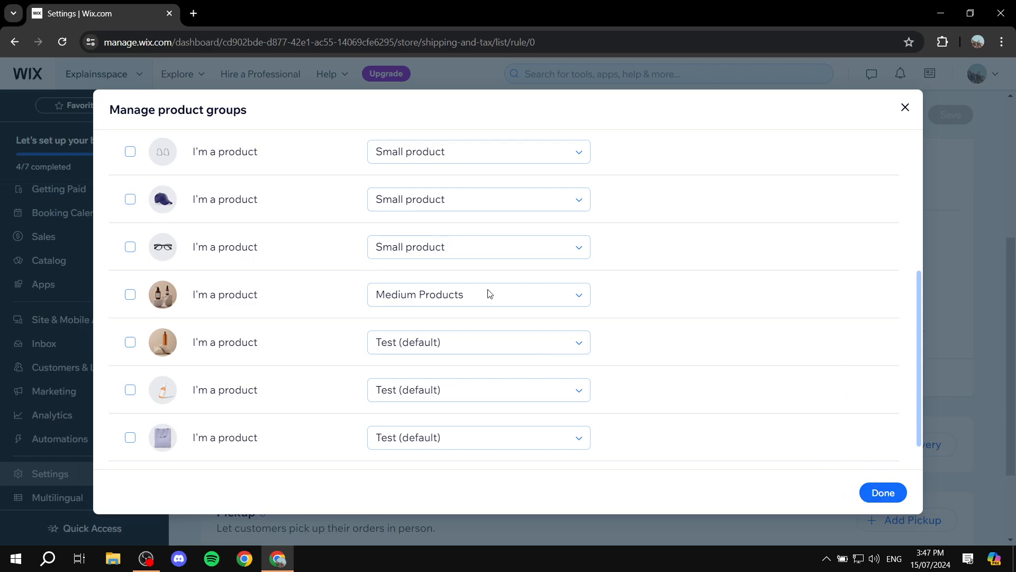
scroll(341, 235, up, 5)
scroll(392, 238, down, 6)
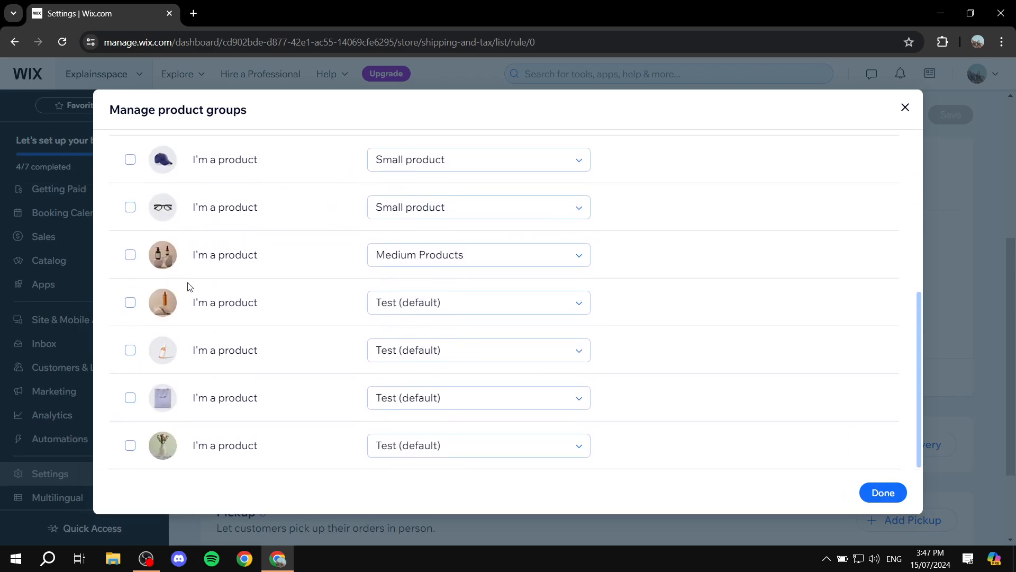
scroll(366, 339, up, 5)
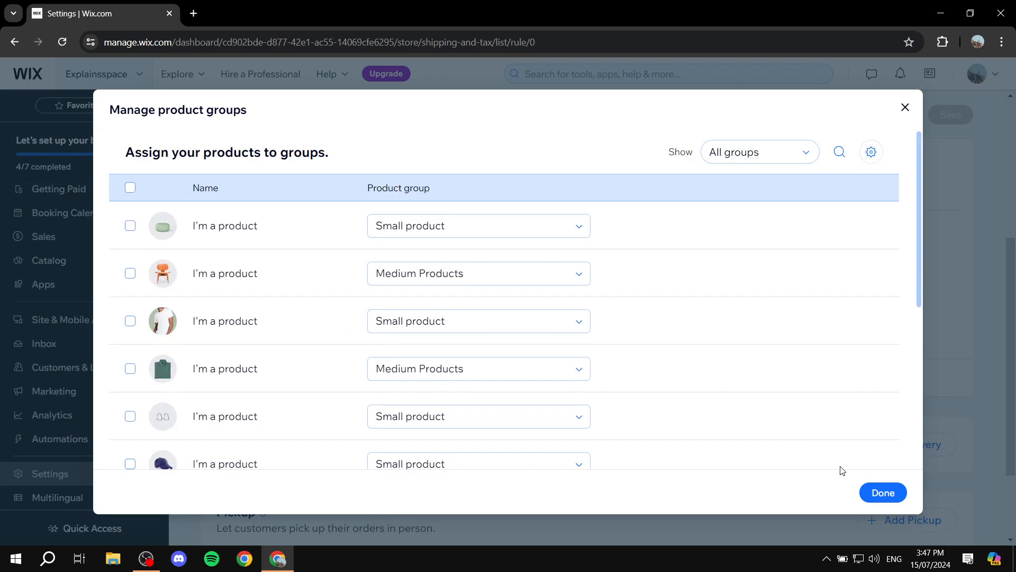
click(880, 495)
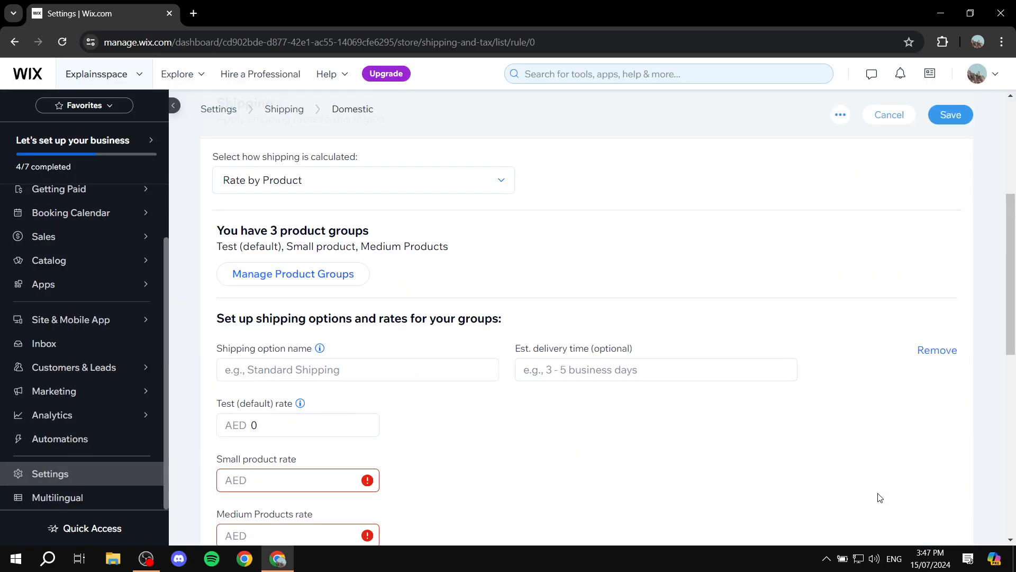
Step: Examine the shipping option fields and the separate rate fields for the Test, Small product and Medium Products groups
scroll(449, 148, down, 5)
scroll(452, 159, up, 3)
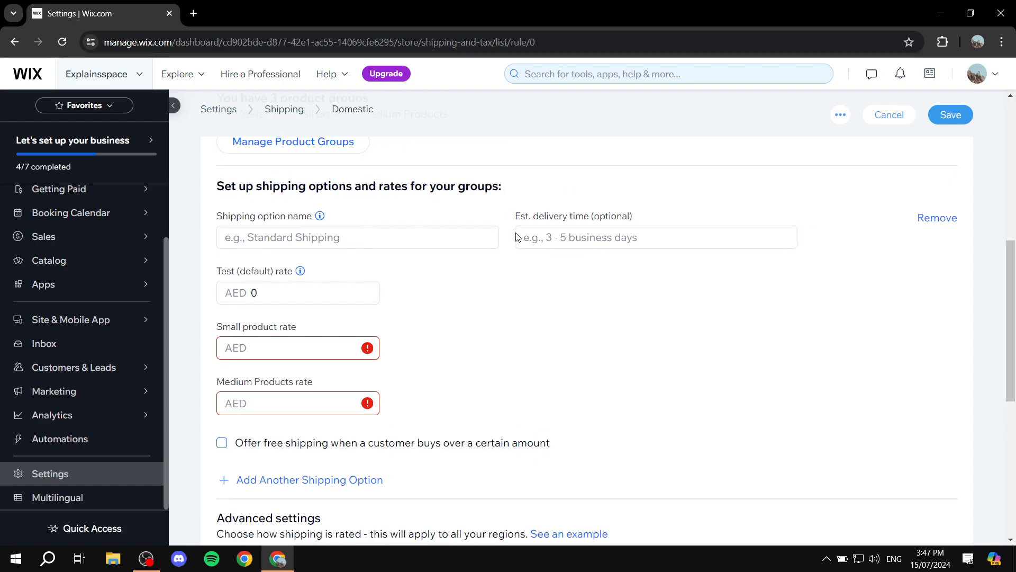
click(303, 290)
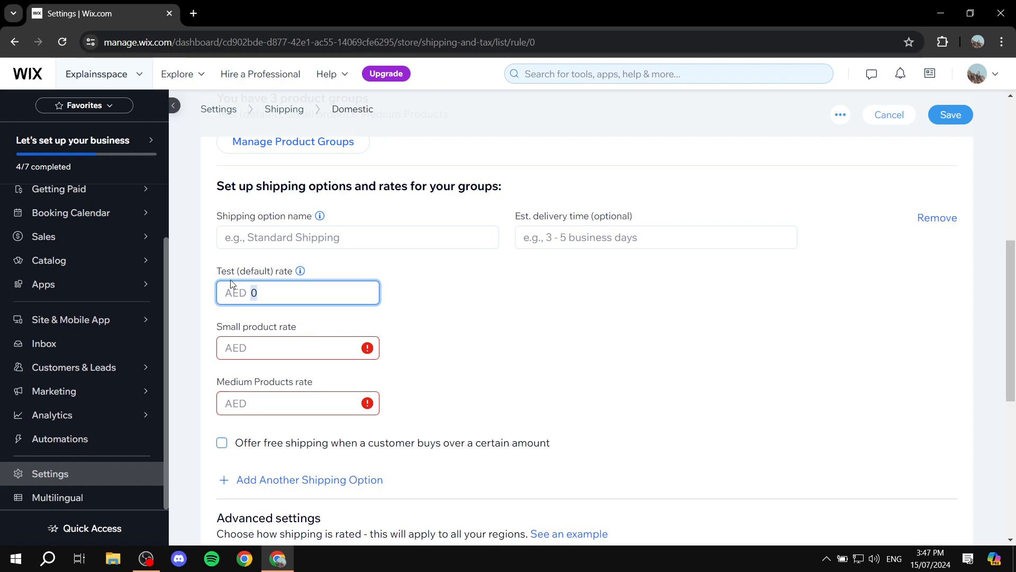
click(216, 272)
drag(216, 273, 248, 272)
drag(217, 327, 274, 329)
drag(212, 382, 280, 382)
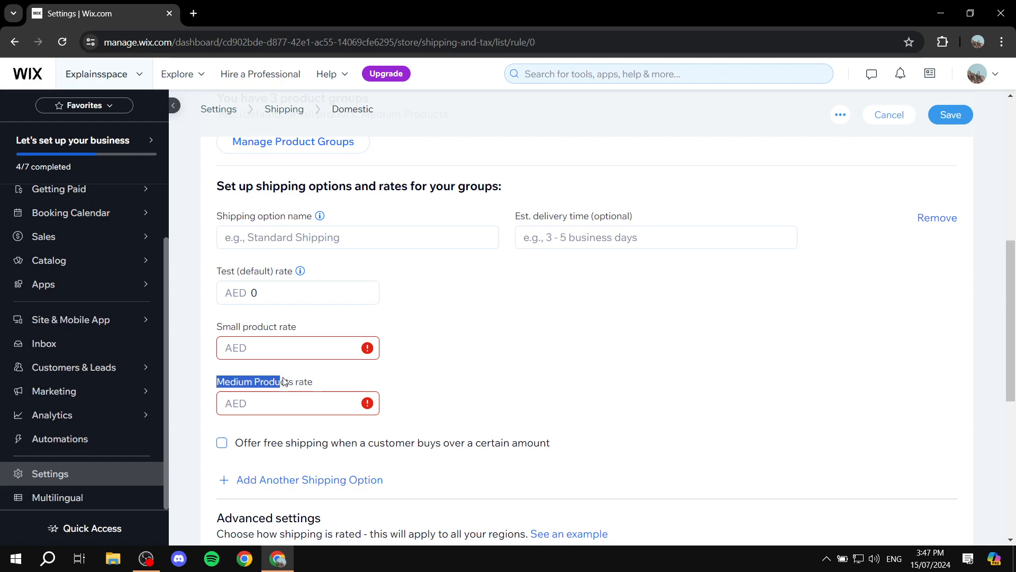
click(503, 336)
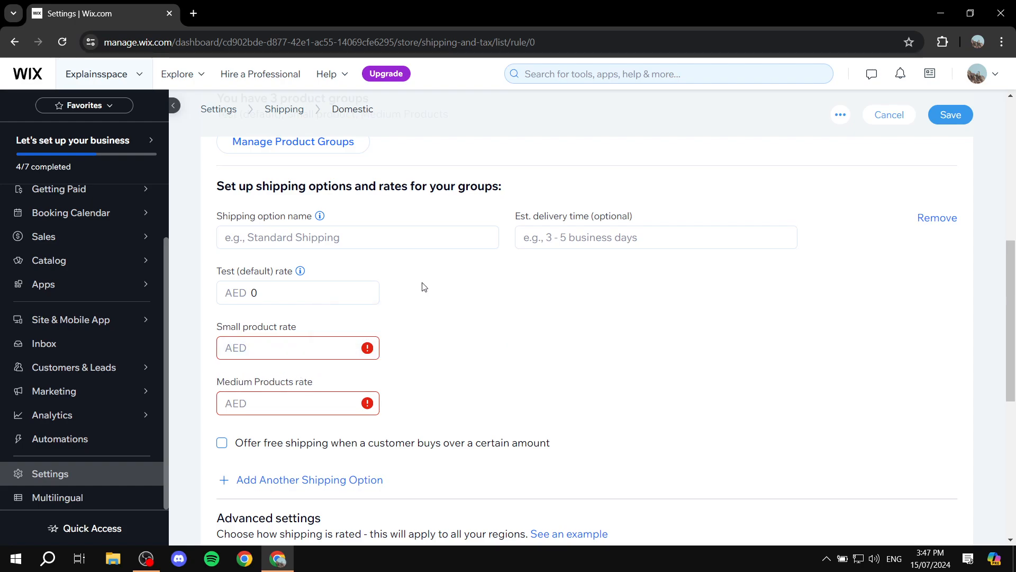
Step: Name the shipping option "Test" and set the Test (default) group's rate to AED 15
click(345, 243)
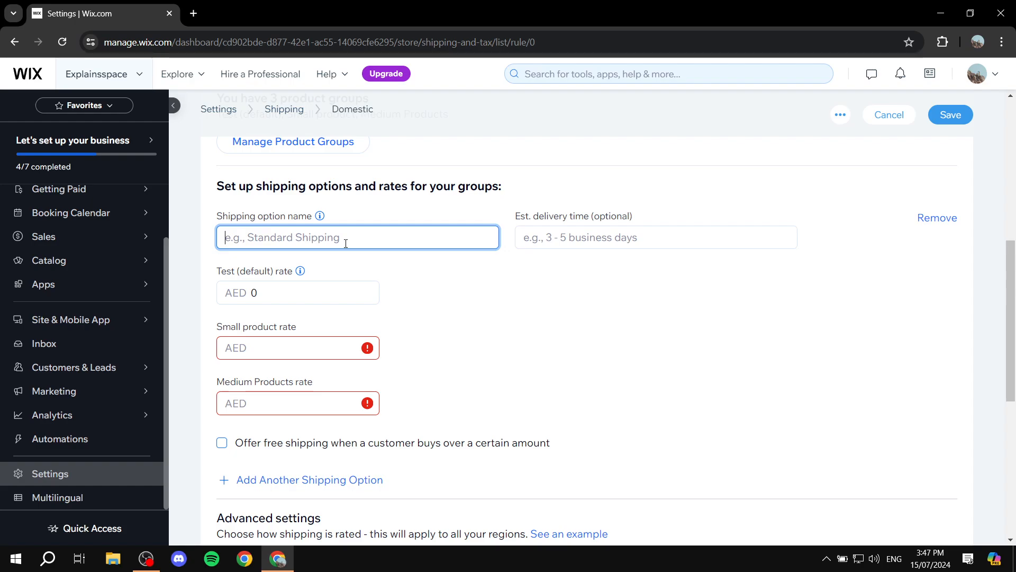
text(Test)
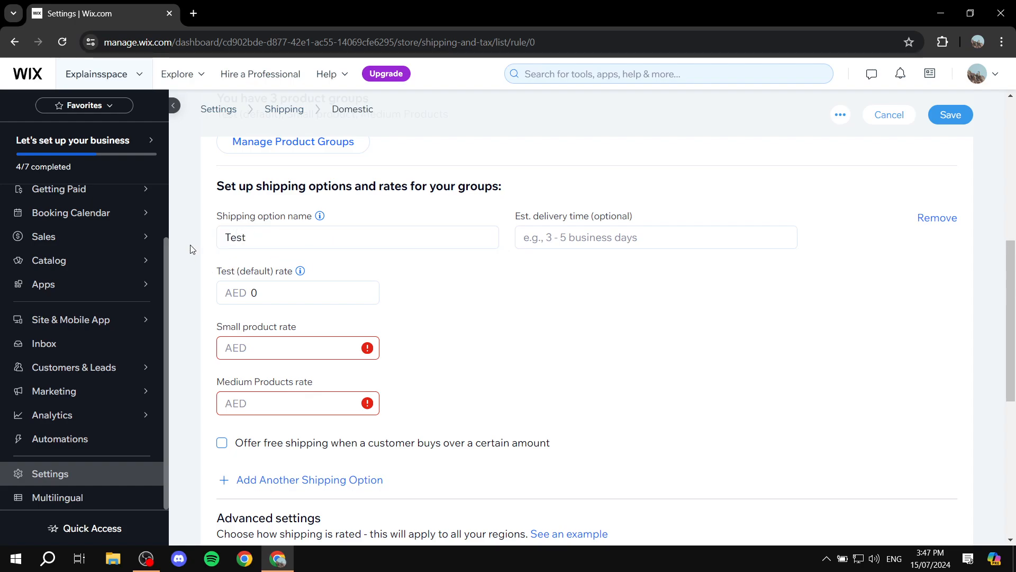
click(307, 356)
click(233, 290)
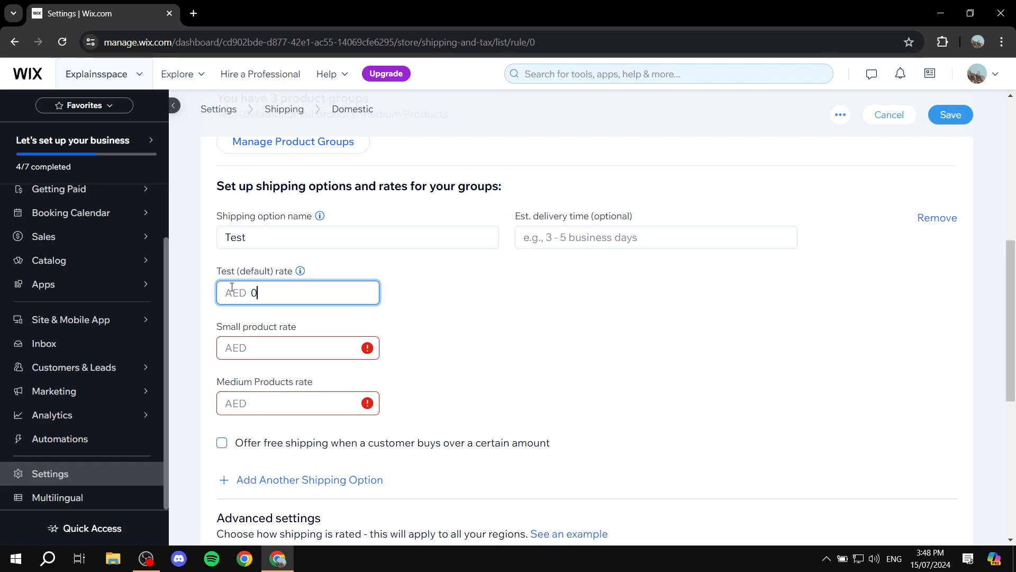
key(Delete)
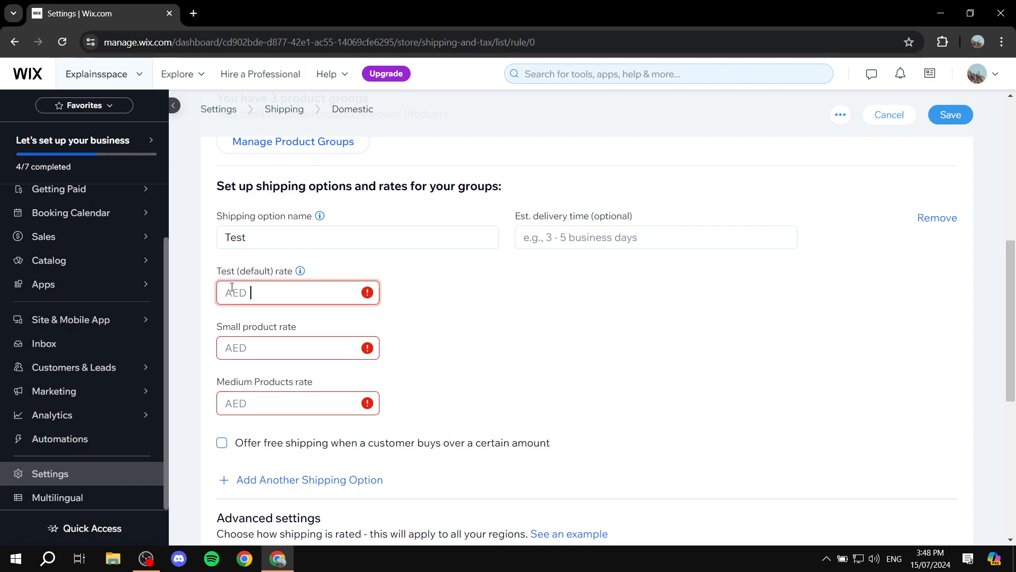
text(15)
click(438, 299)
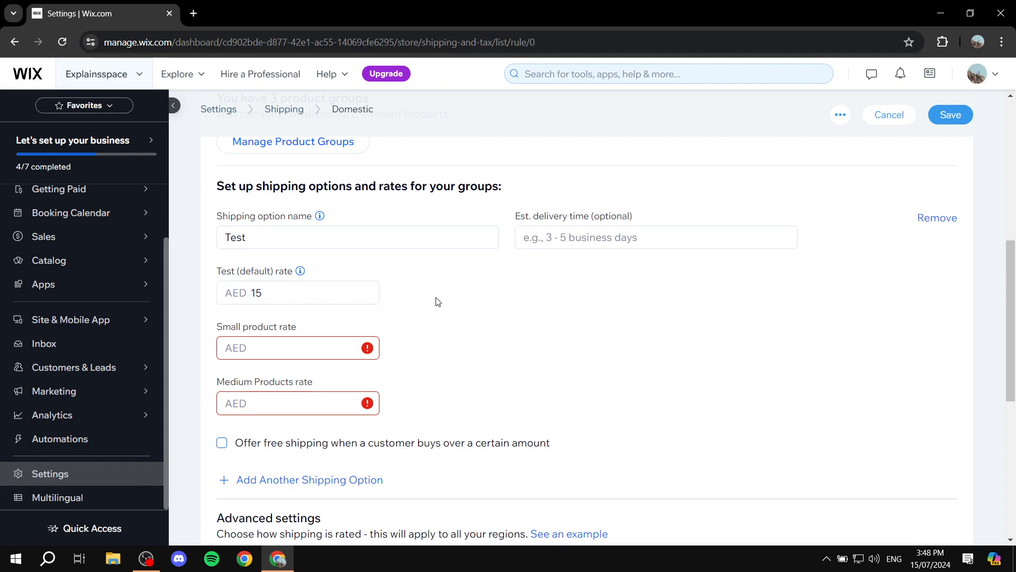
Step: Set the Small product rate to AED 20 and the Medium Products rate to AED 25
click(313, 344)
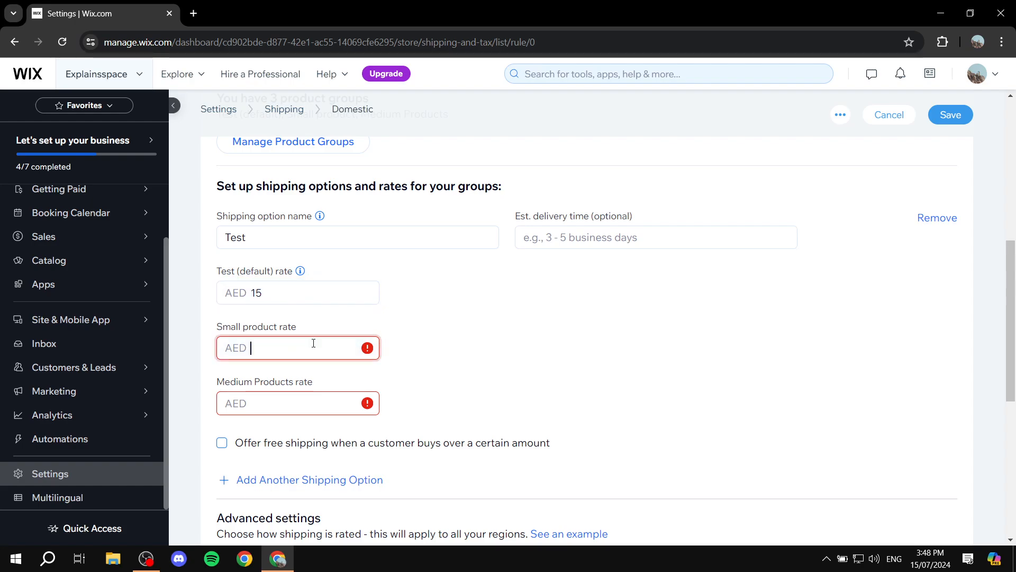
drag(268, 291, 227, 291)
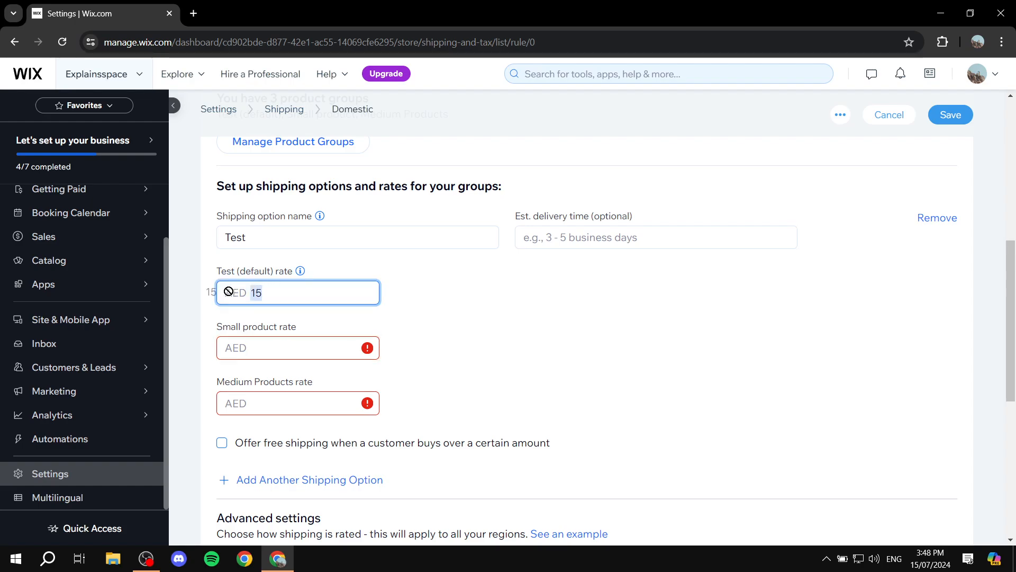
click(433, 302)
click(301, 340)
text(2)
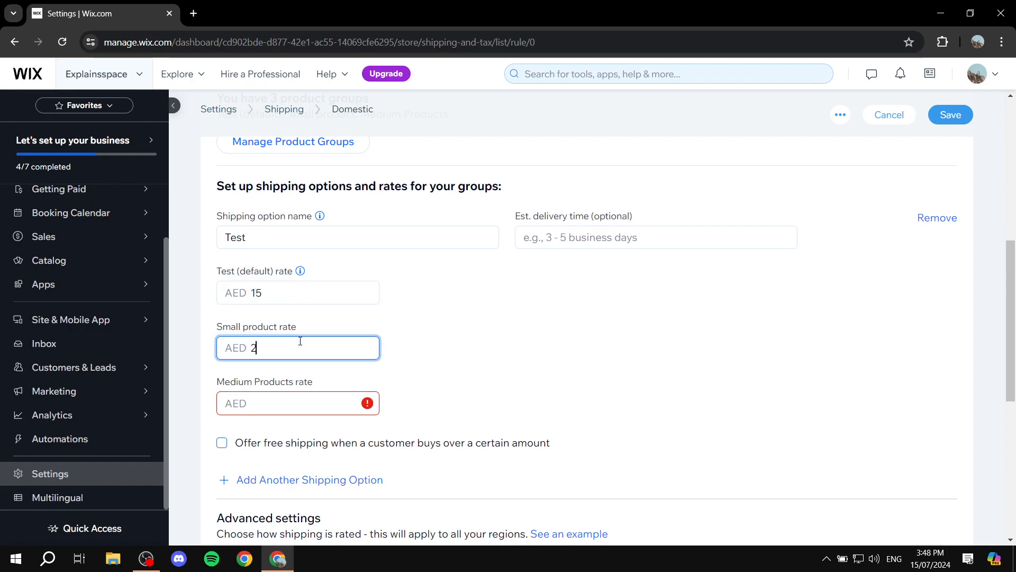
text(0)
click(388, 356)
click(284, 402)
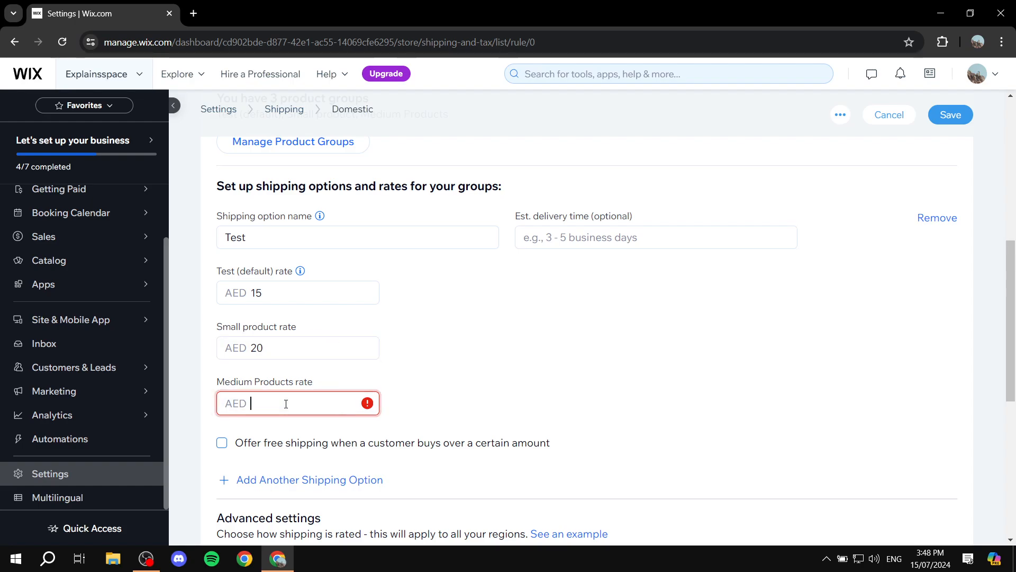
text(25)
click(535, 324)
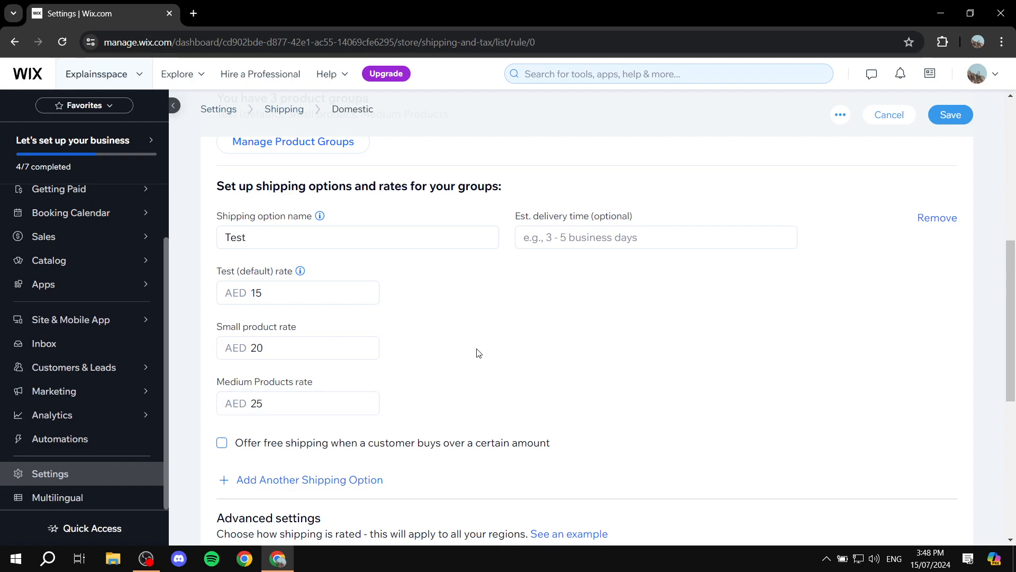
Step: Offer free shipping on the Test shipping option when a customer buys over AED 100
scroll(519, 290, up, 3)
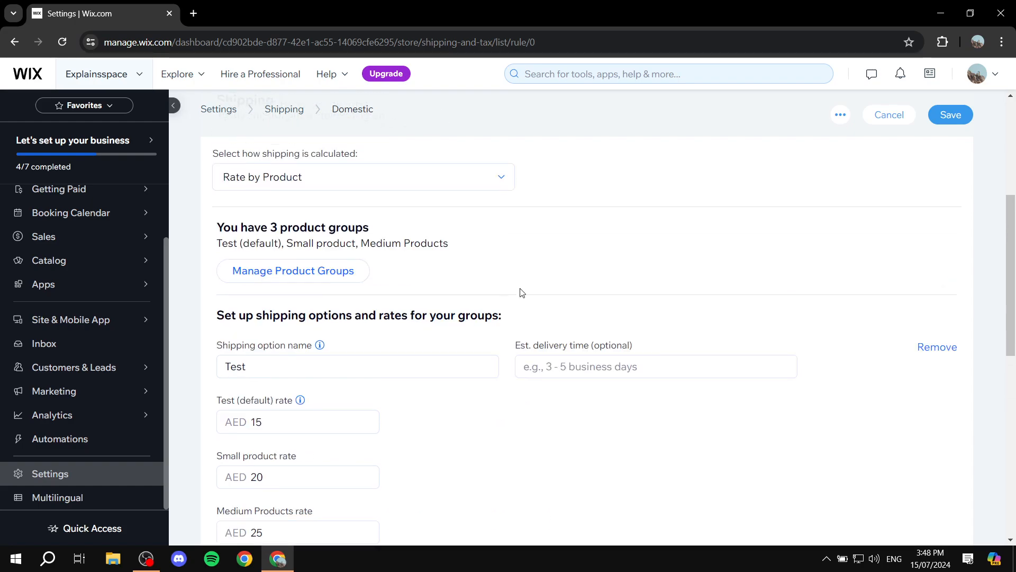
scroll(423, 297, down, 4)
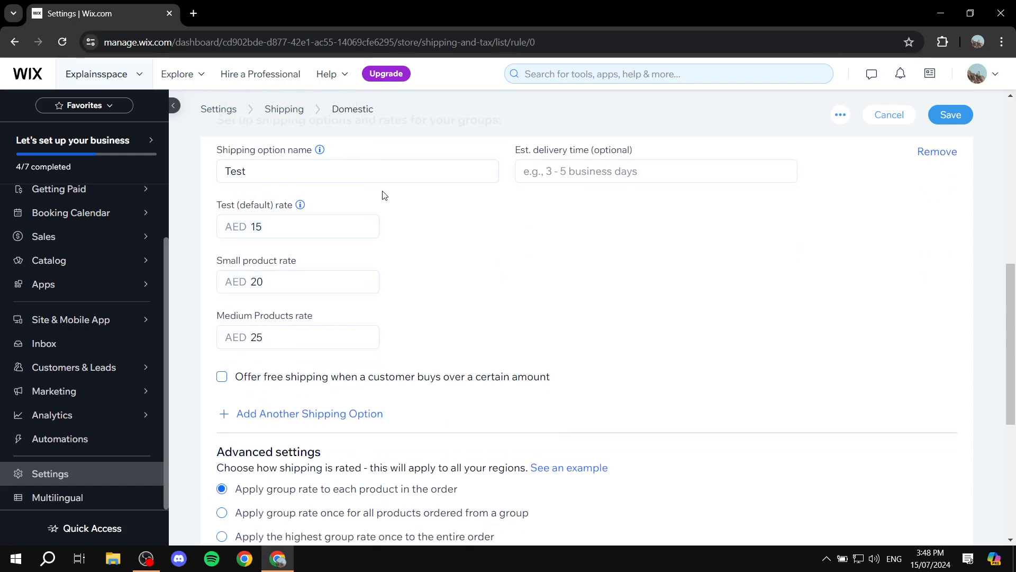
mouse_move(257, 375)
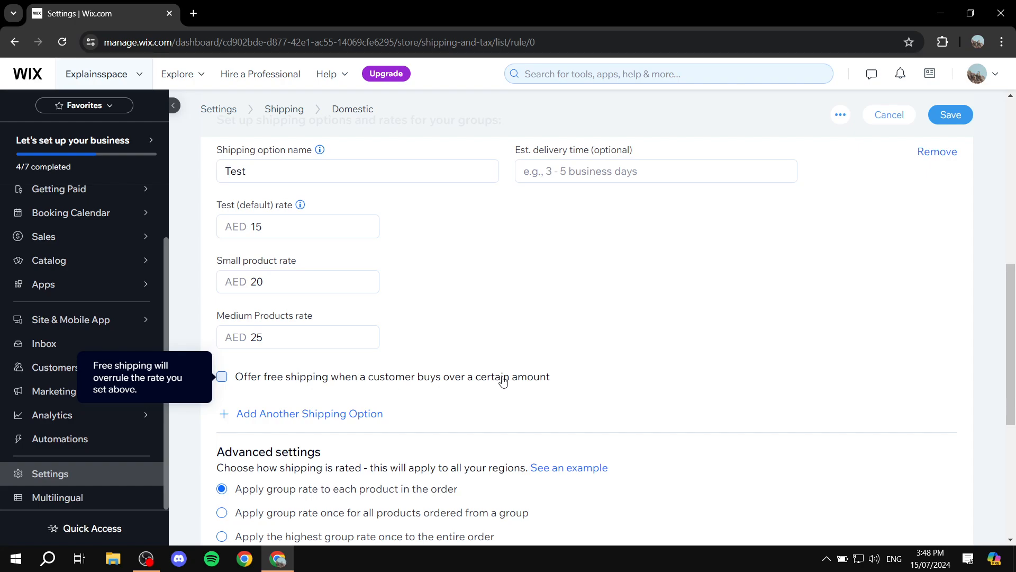
click(414, 378)
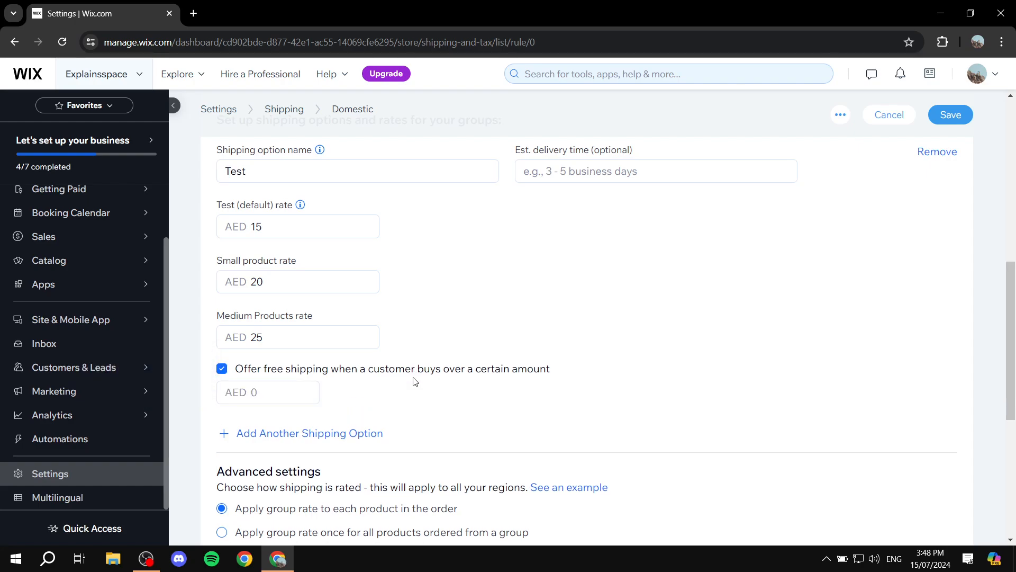
click(264, 393)
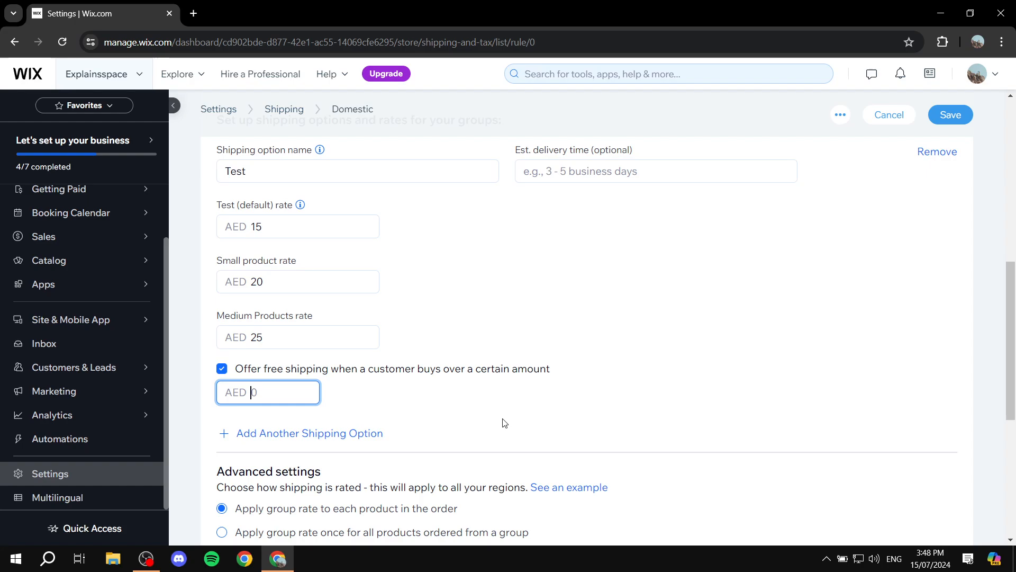
text(100)
click(504, 422)
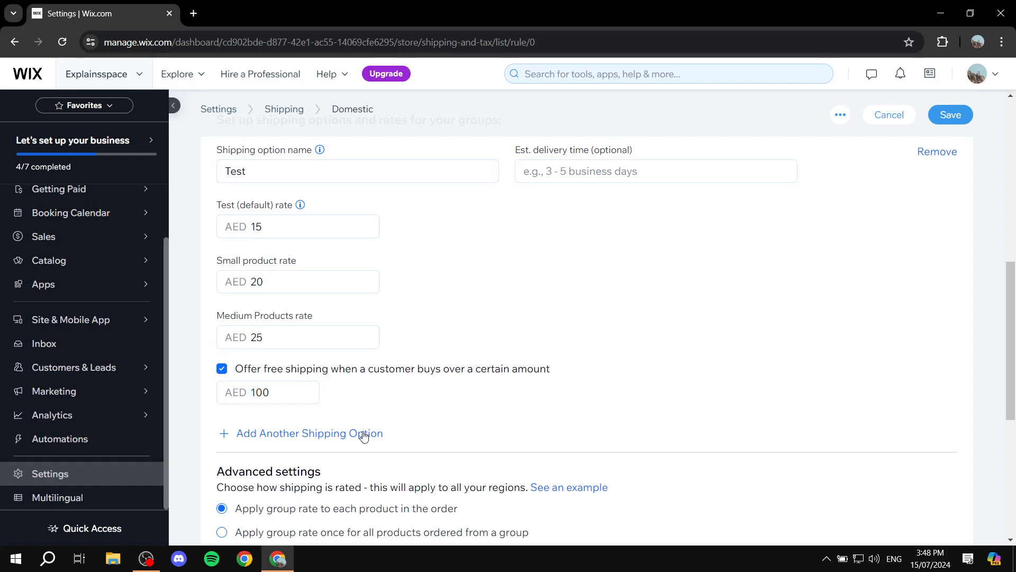
click(324, 433)
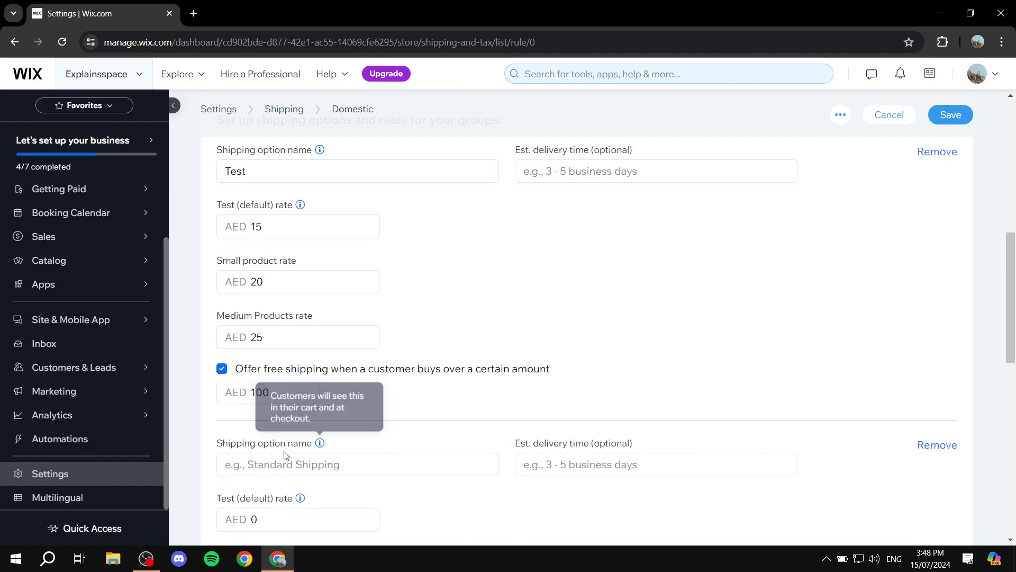
scroll(389, 473, down, 1)
scroll(390, 472, down, 2)
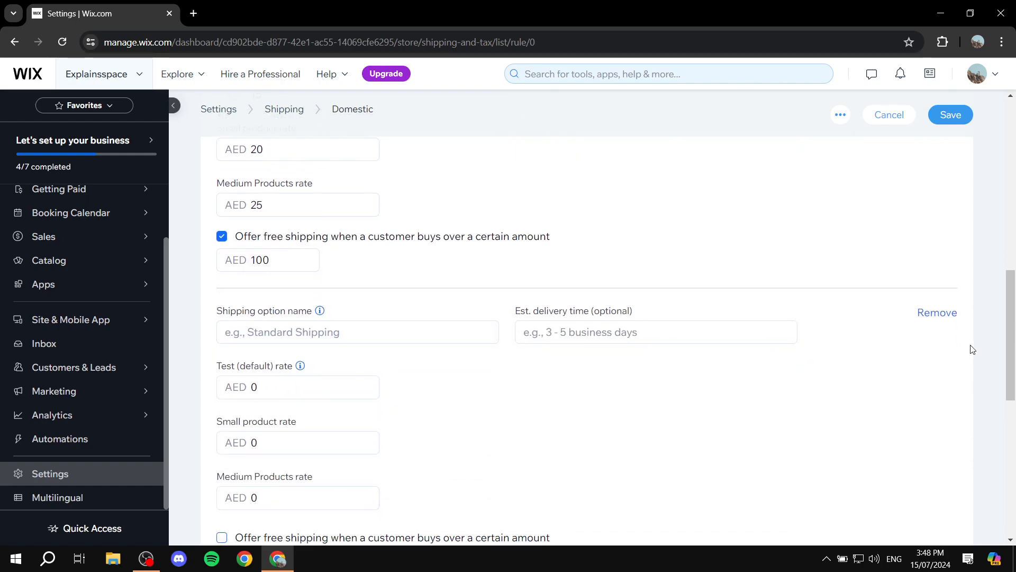
click(938, 314)
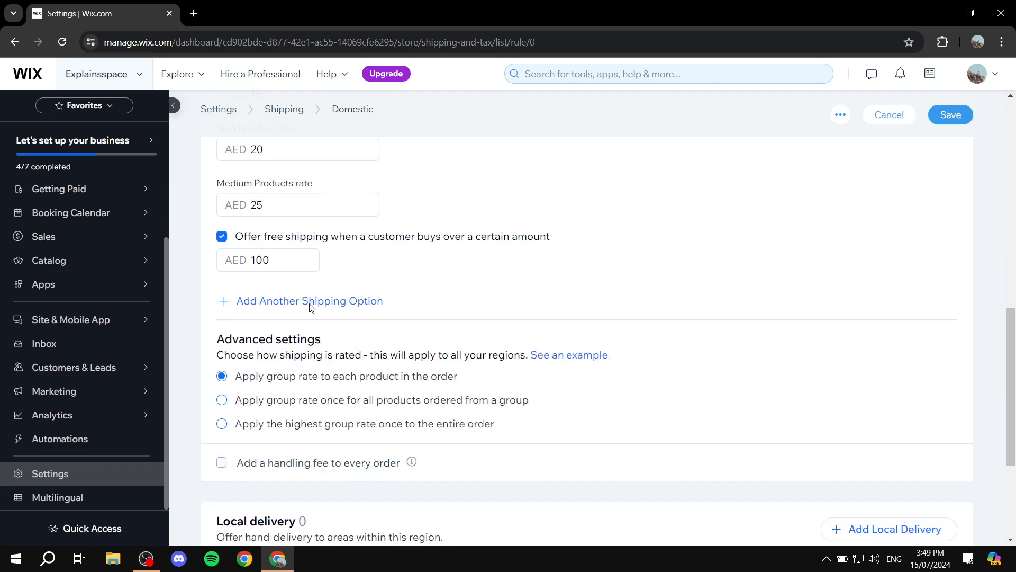
Step: Examine the advanced settings for how shipping is rated and compare them with the three product group rates
drag(213, 344, 341, 338)
click(341, 337)
scroll(609, 350, up, 2)
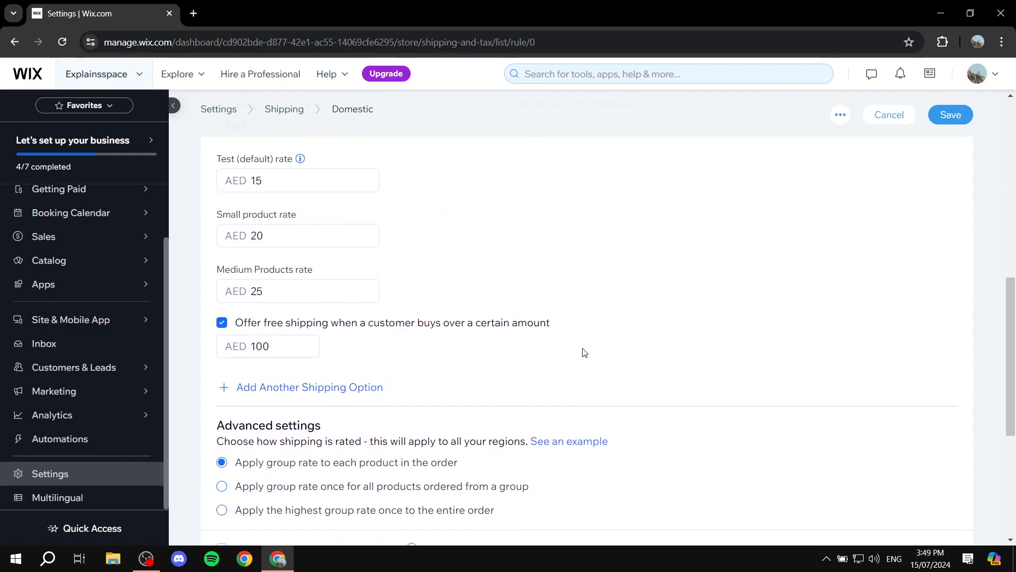
scroll(477, 367, down, 3)
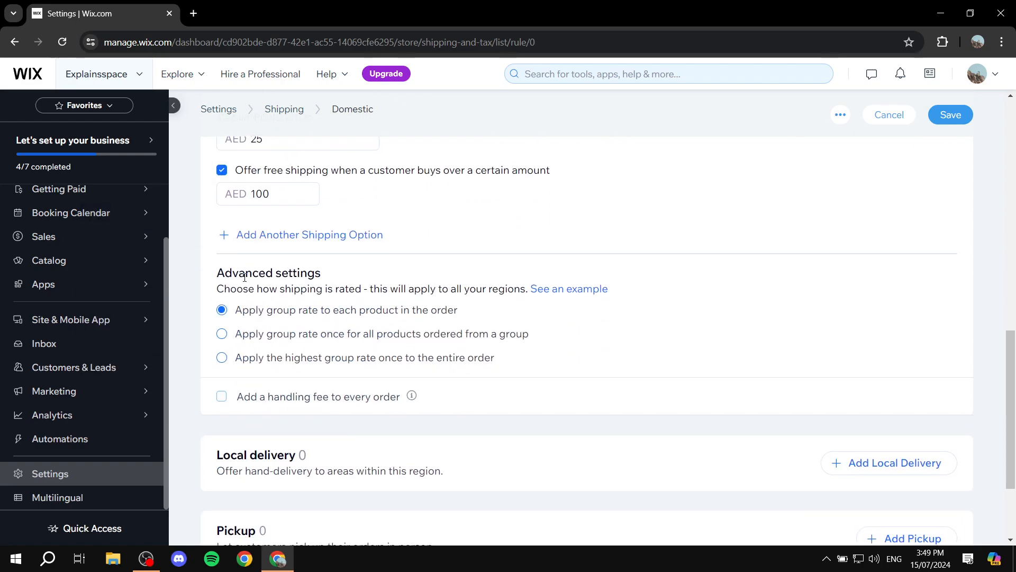
drag(216, 293, 392, 291)
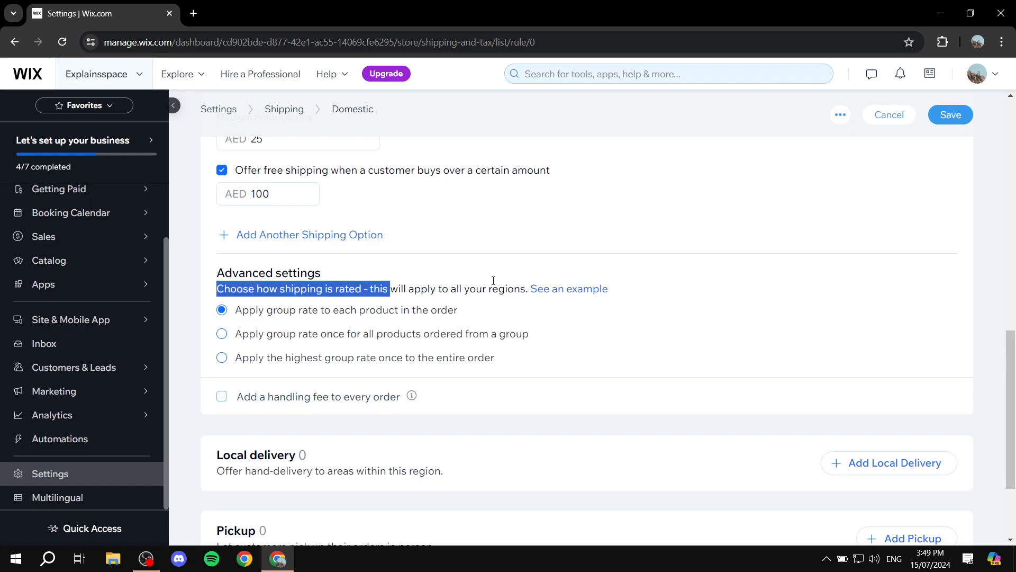
click(517, 260)
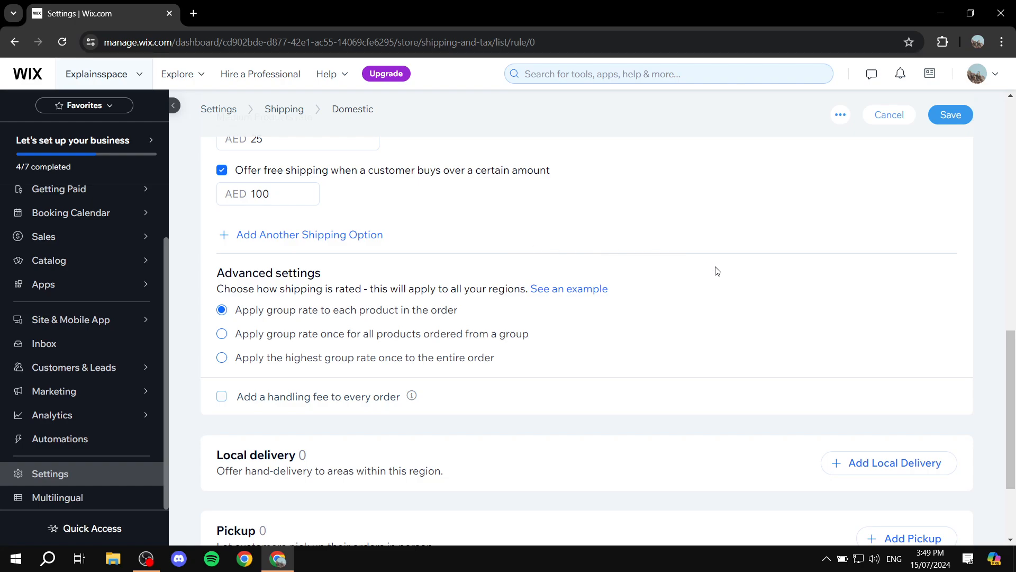
scroll(717, 271, up, 6)
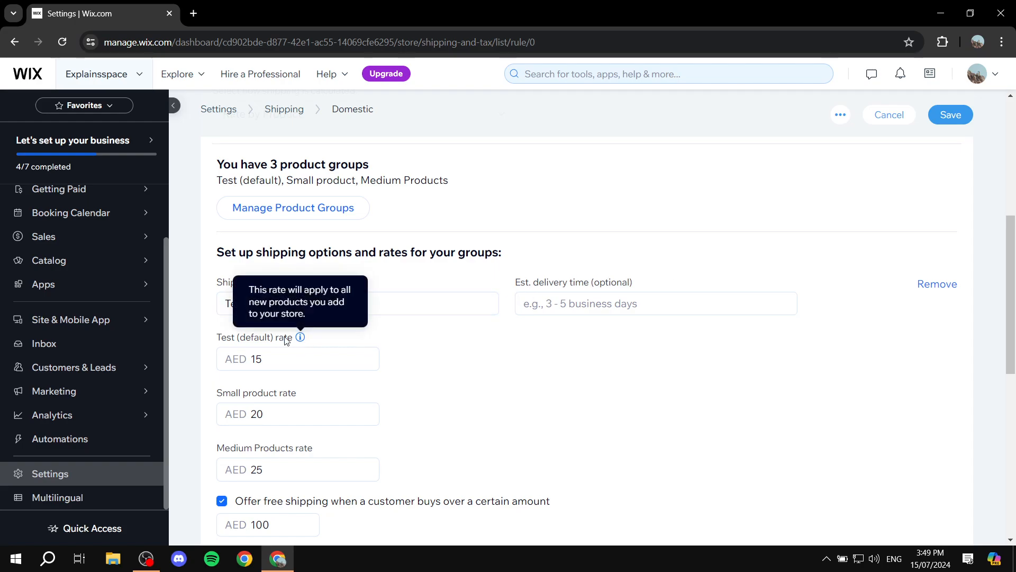
drag(216, 331, 263, 336)
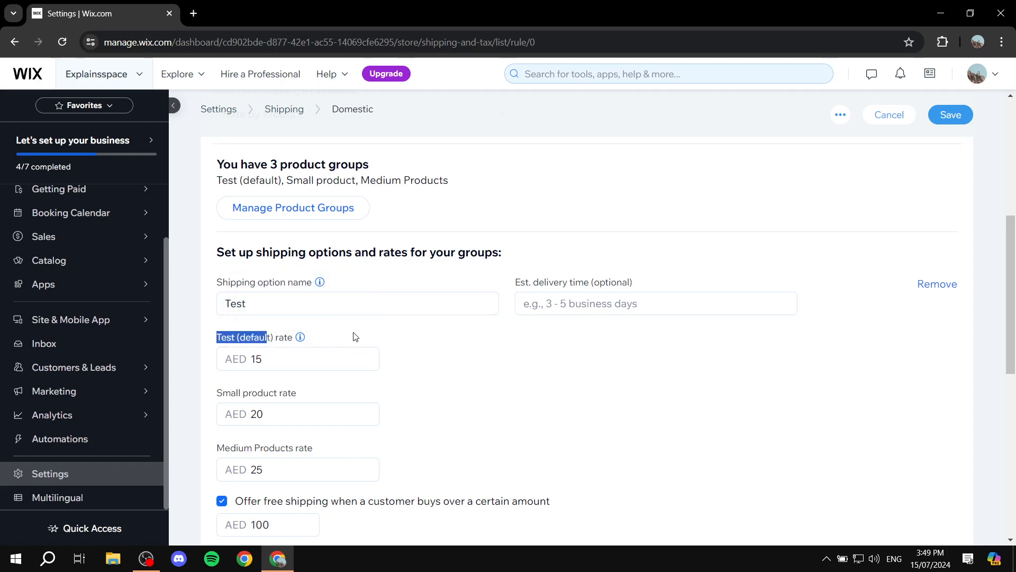
drag(217, 393, 288, 396)
scroll(234, 412, down, 1)
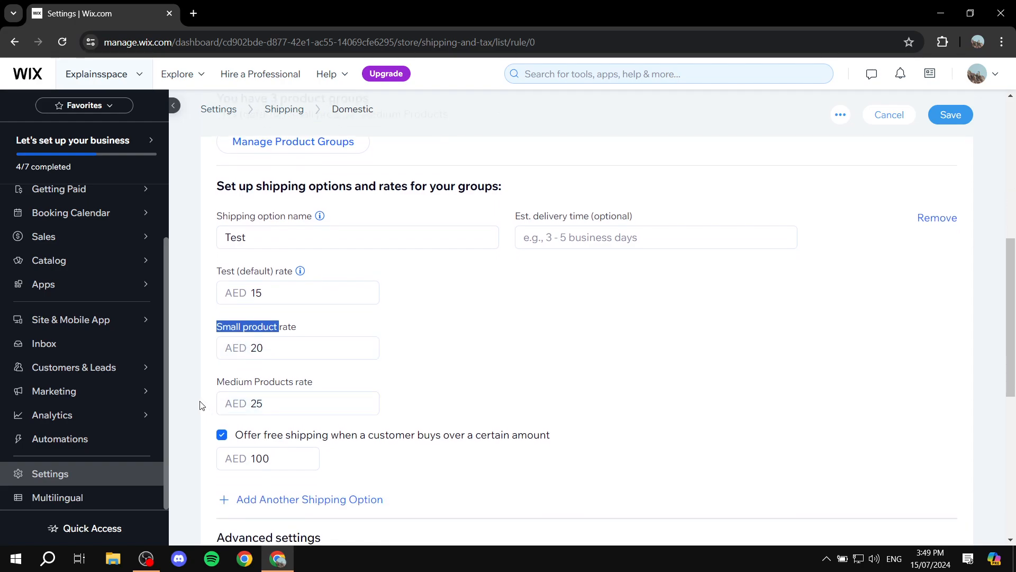
drag(217, 382, 337, 378)
click(558, 376)
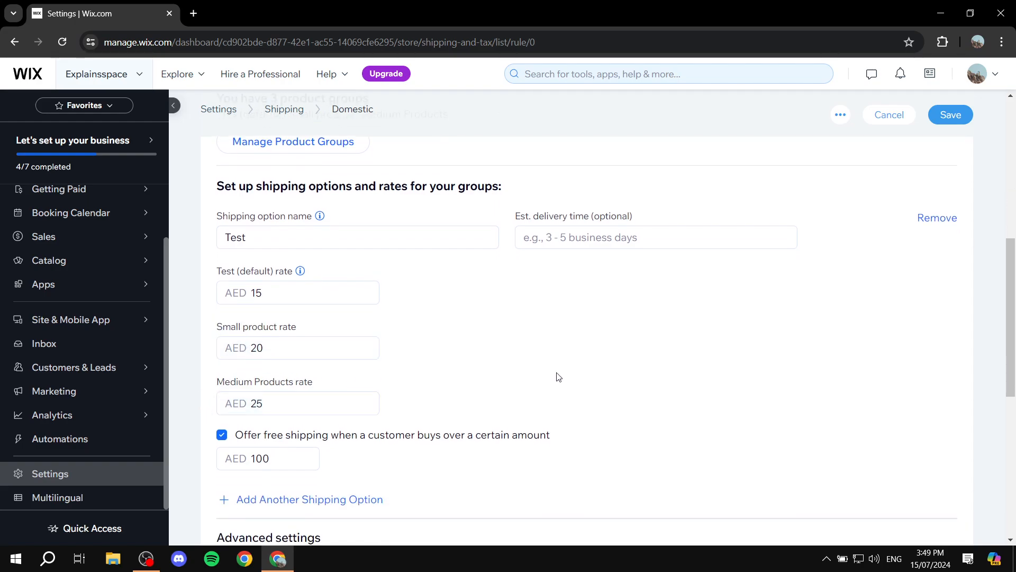
Step: Choose to apply the highest group rate once to the entire order, checking it against the Small product and Medium Products rates
scroll(582, 370, down, 3)
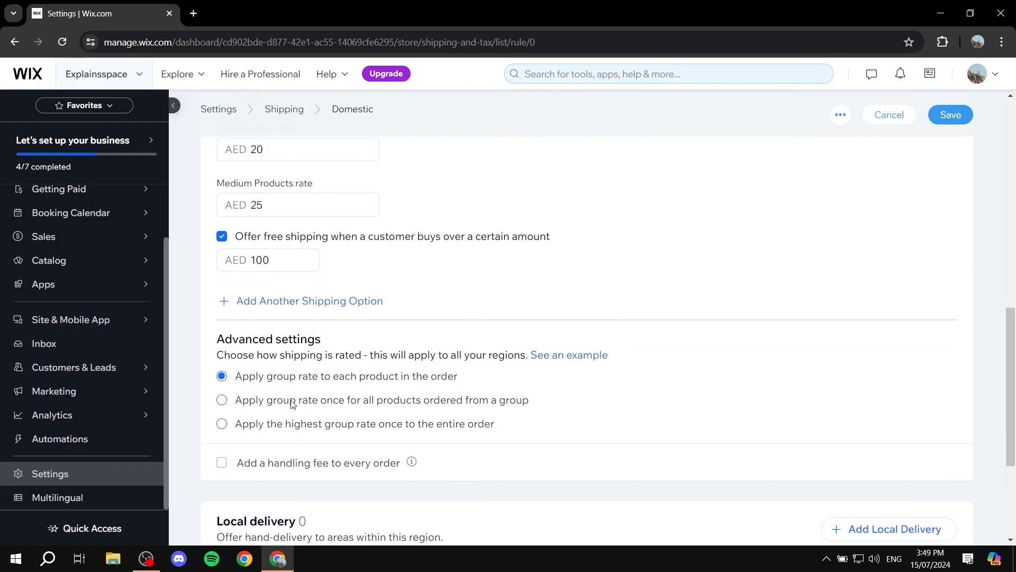
click(271, 427)
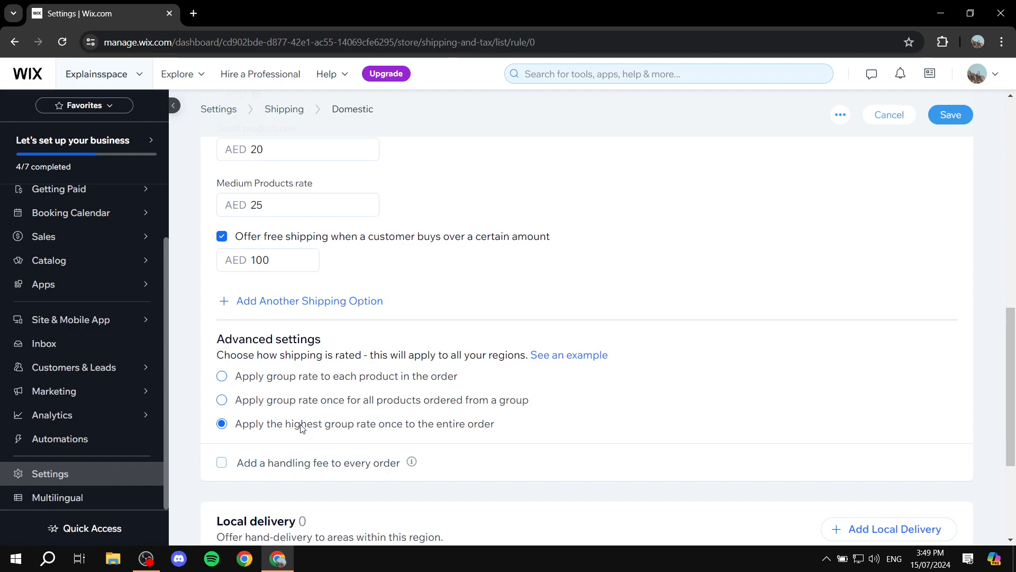
scroll(302, 427, up, 4)
double_click(285, 347)
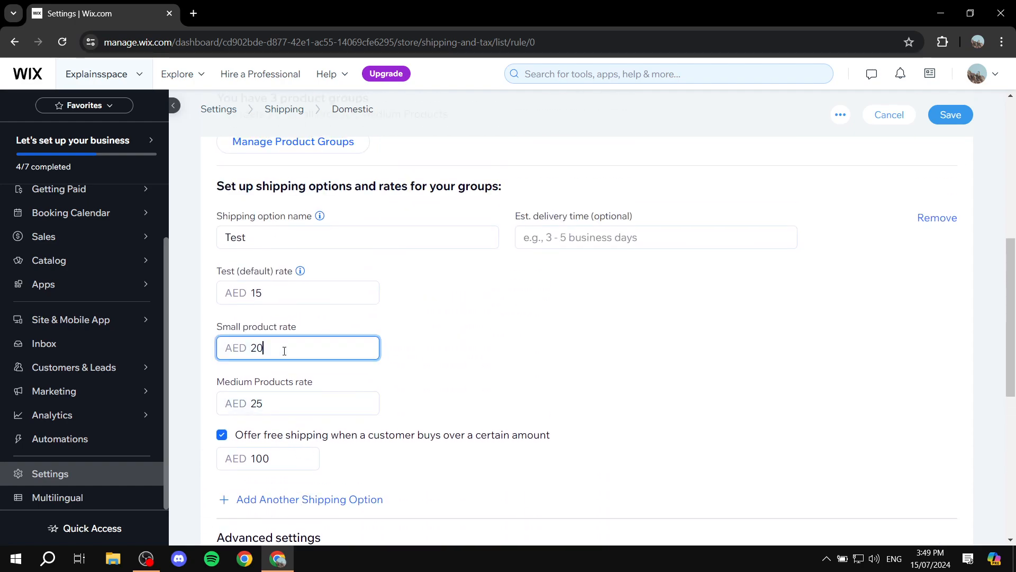
double_click(276, 401)
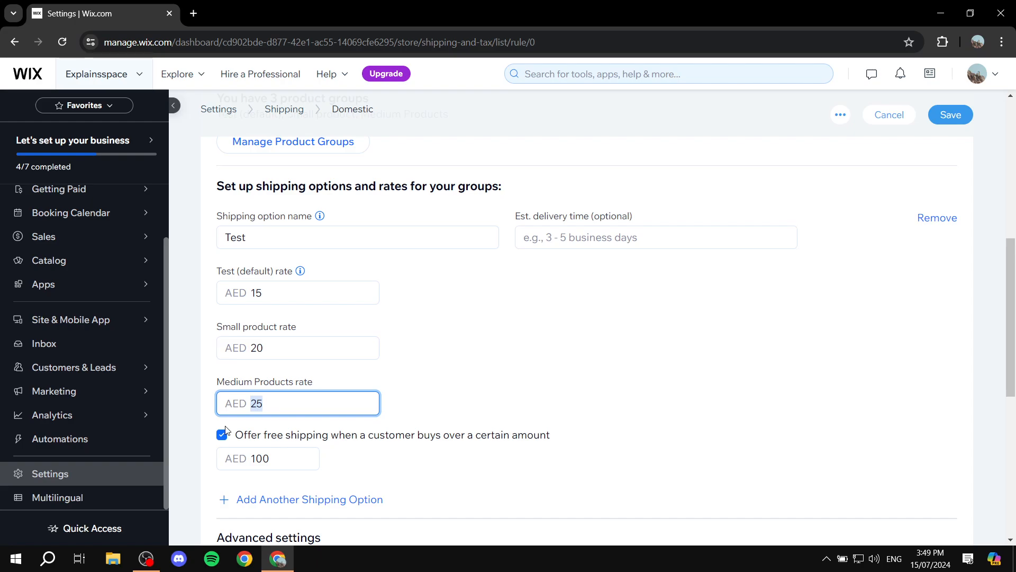
scroll(210, 428, down, 5)
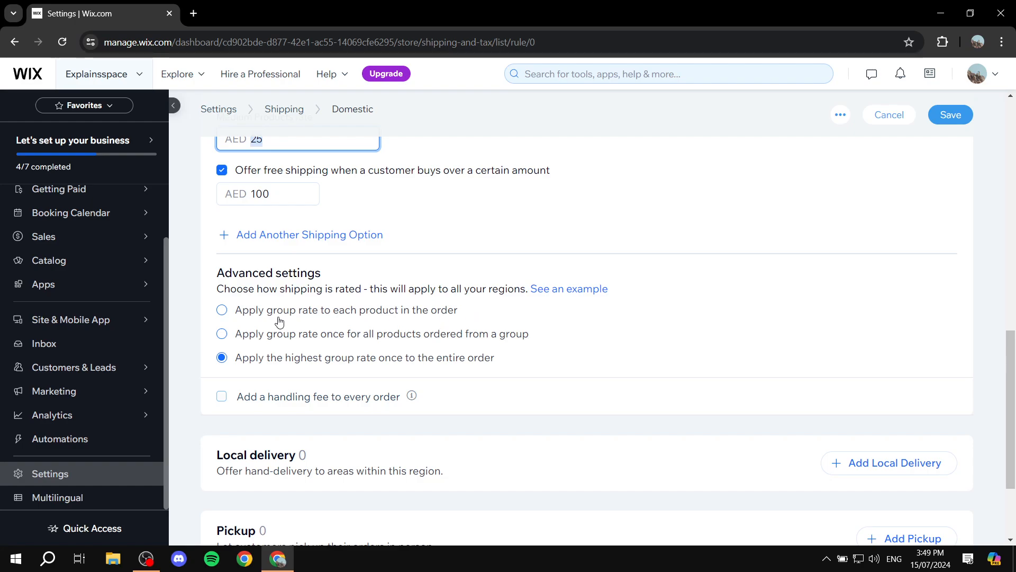
scroll(279, 321, up, 1)
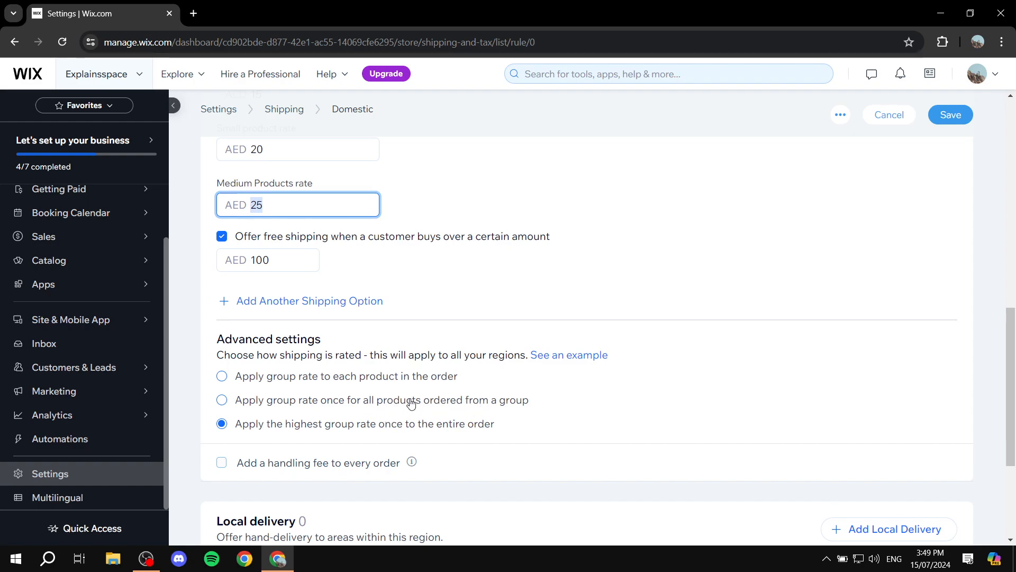
scroll(317, 382, down, 2)
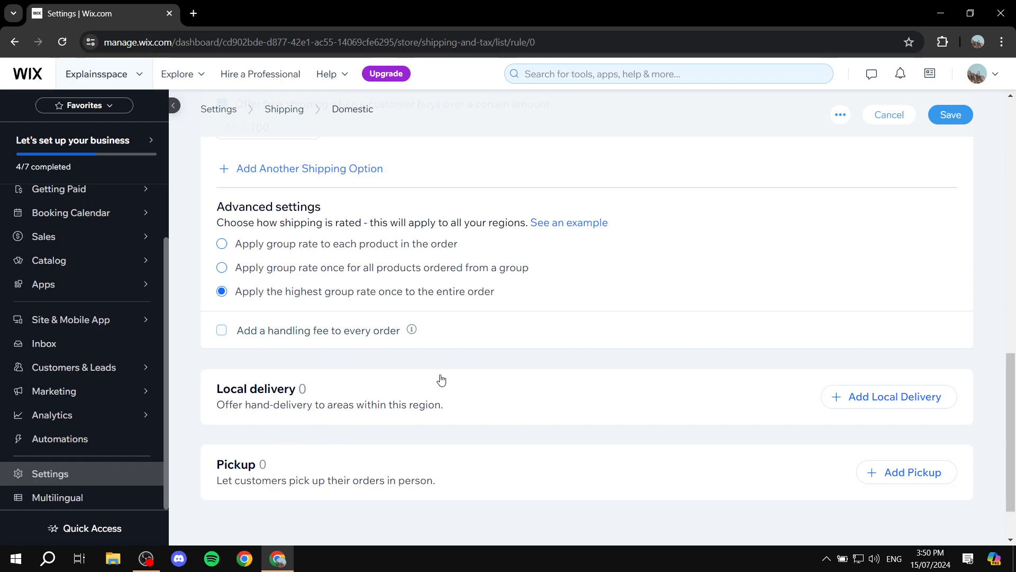
Step: Review the local delivery and pickup sections and save the Domestic region's shipping settings
scroll(438, 379, down, 2)
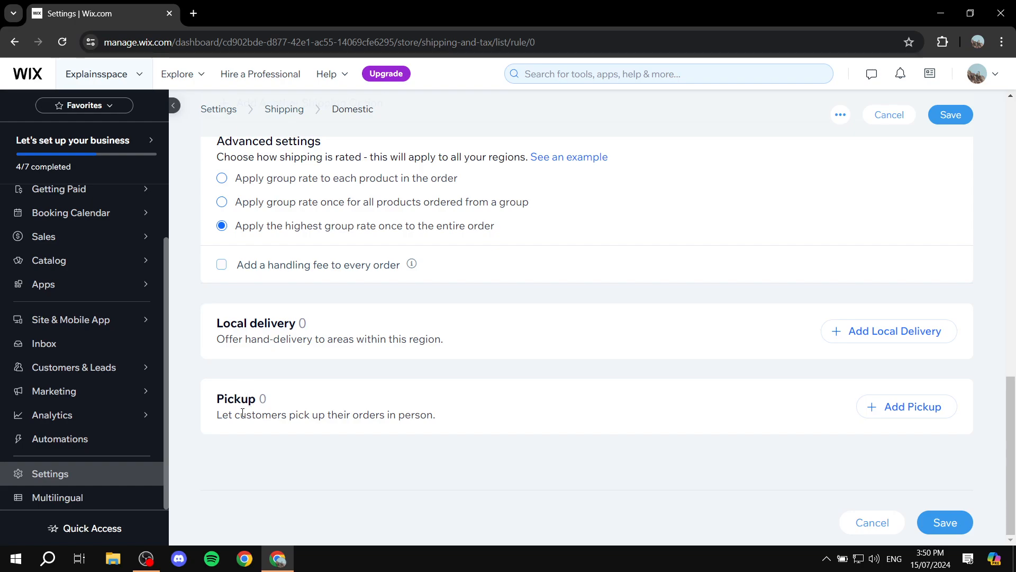
drag(216, 410, 273, 402)
click(275, 403)
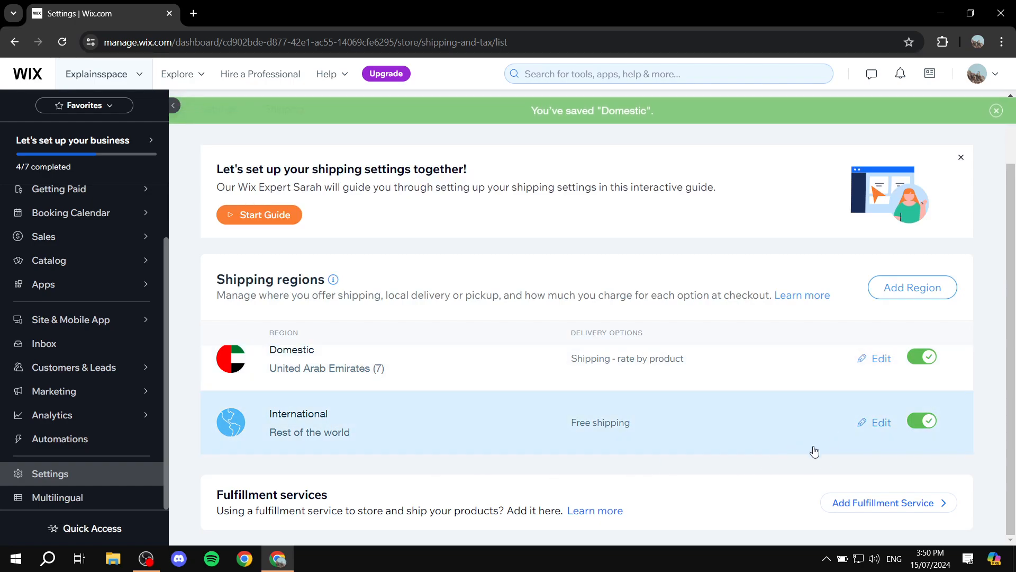
Step: Open the International region for editing and set its shipping calculation to Rate by Product
click(879, 423)
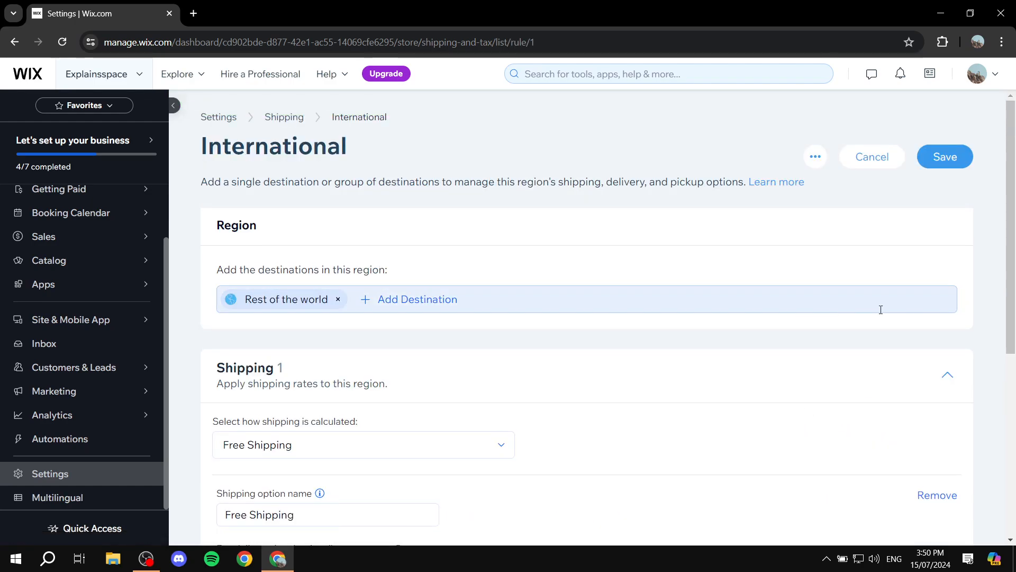
scroll(863, 349, down, 4)
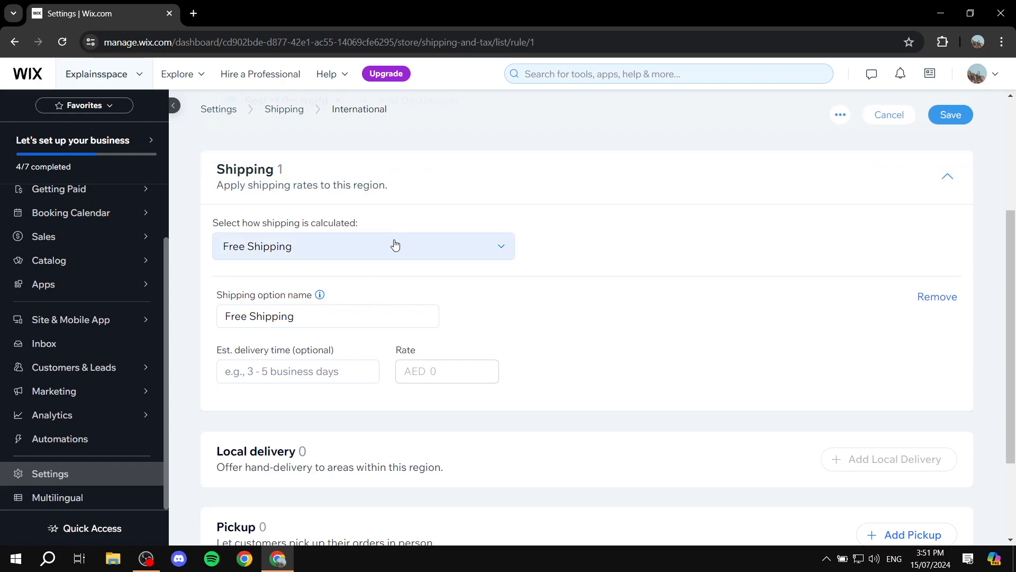
click(395, 244)
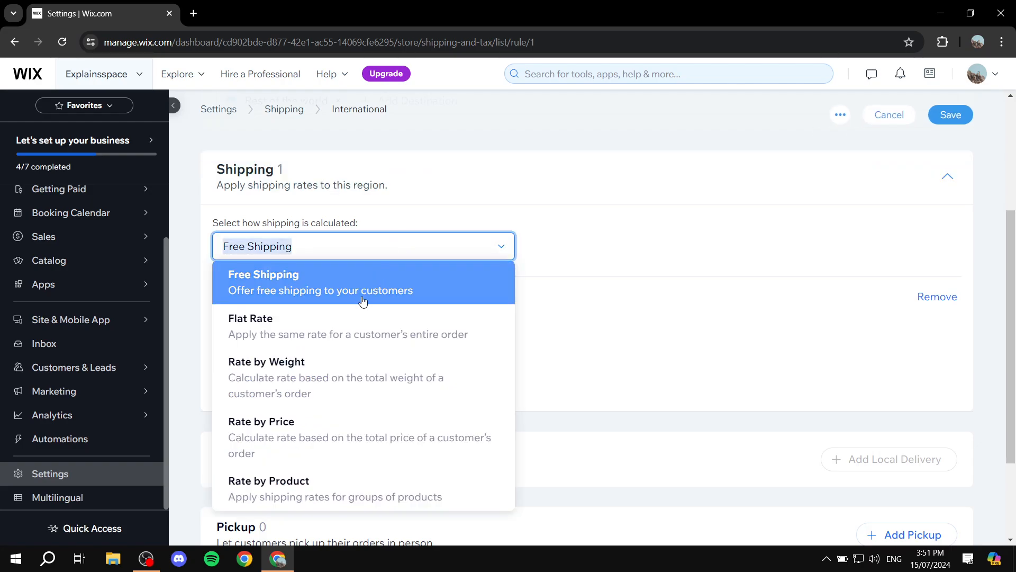
click(310, 487)
scroll(281, 339, down, 3)
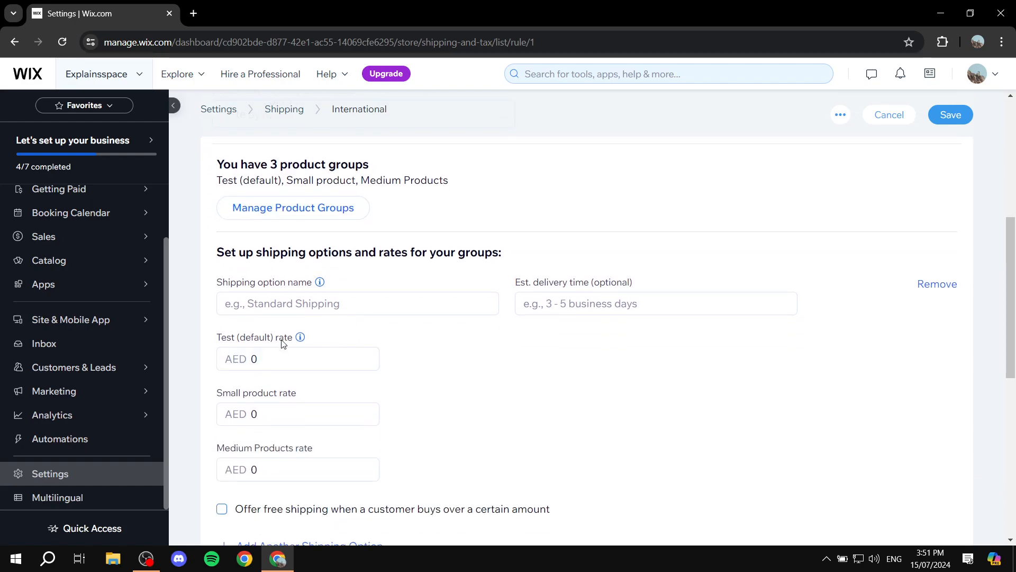
Step: Set the International region's group rates to AED 20 for Test (default), 25 for Small product and 30 for Medium Products
scroll(318, 365, down, 1)
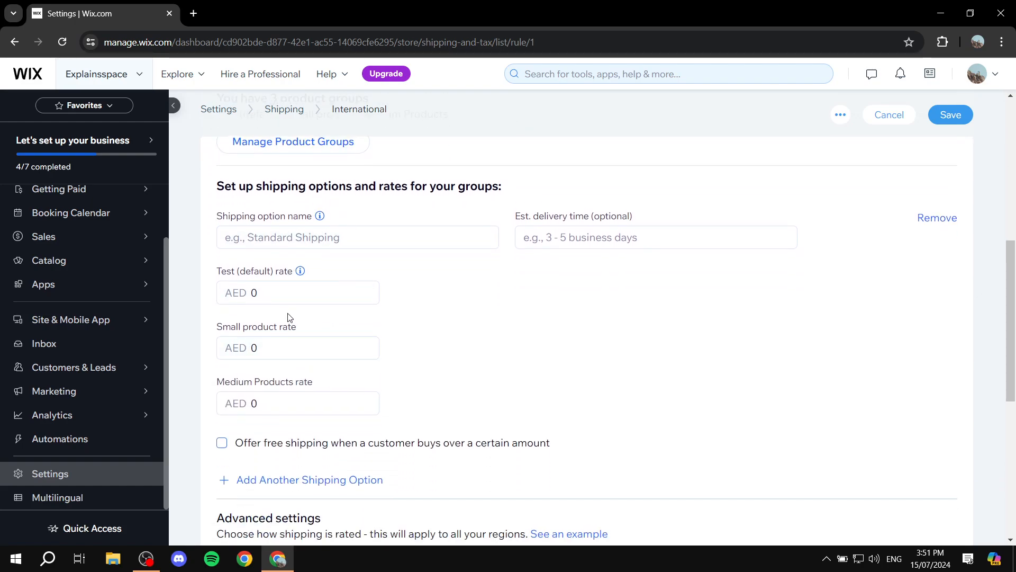
drag(212, 271, 205, 290)
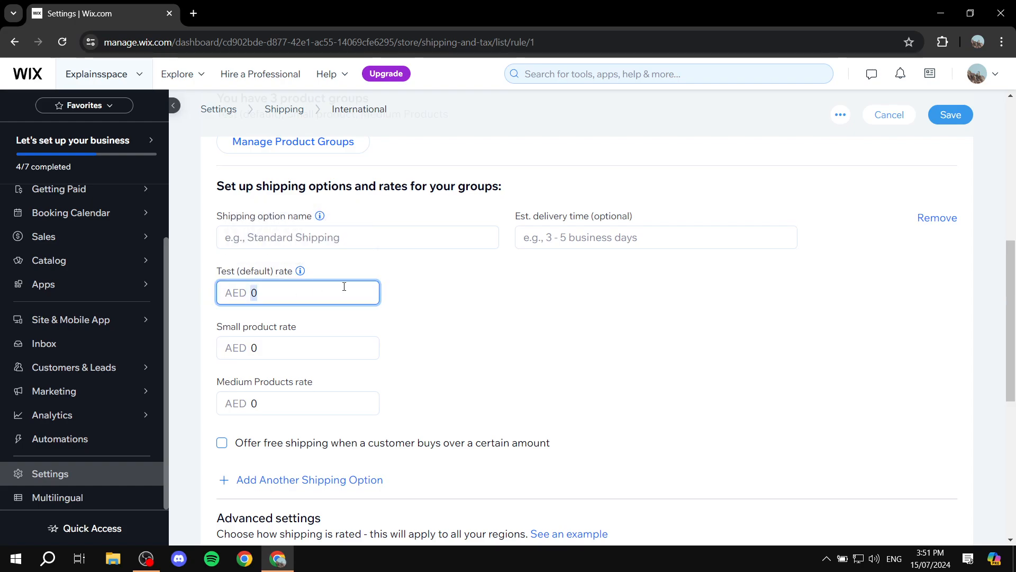
drag(286, 347, 186, 354)
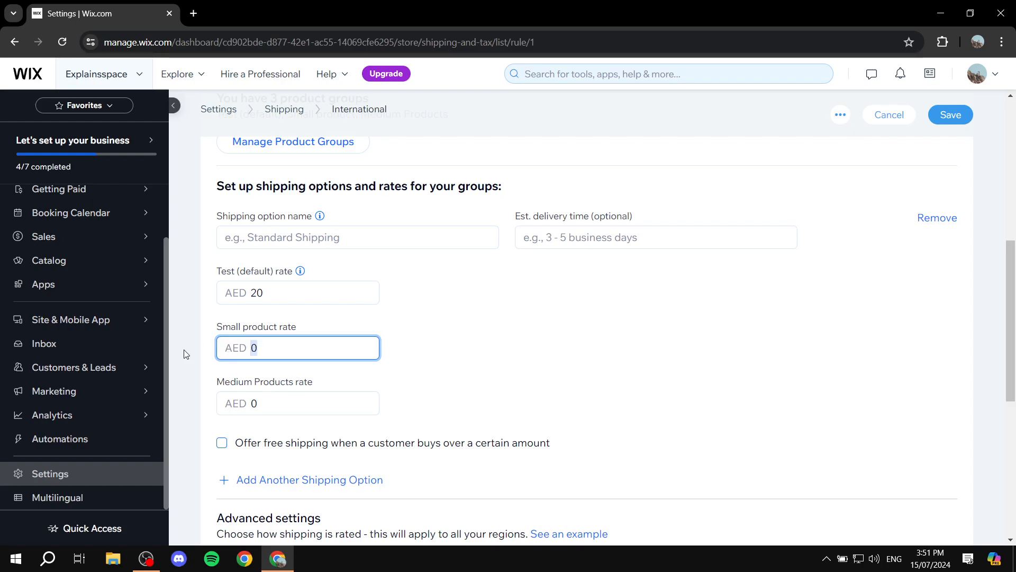
click(290, 410)
text(3)
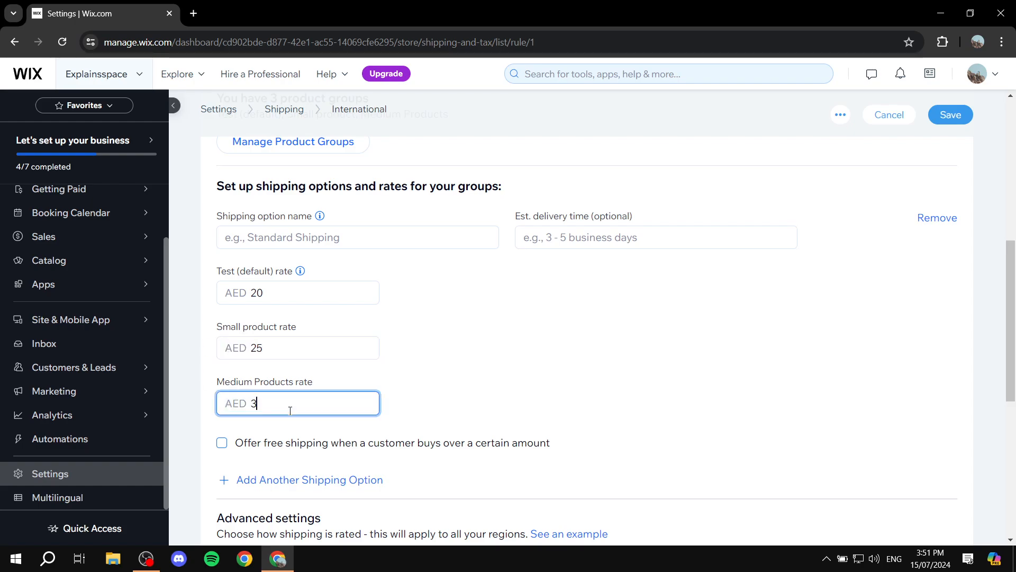
text(0)
click(419, 376)
scroll(290, 323, down, 3)
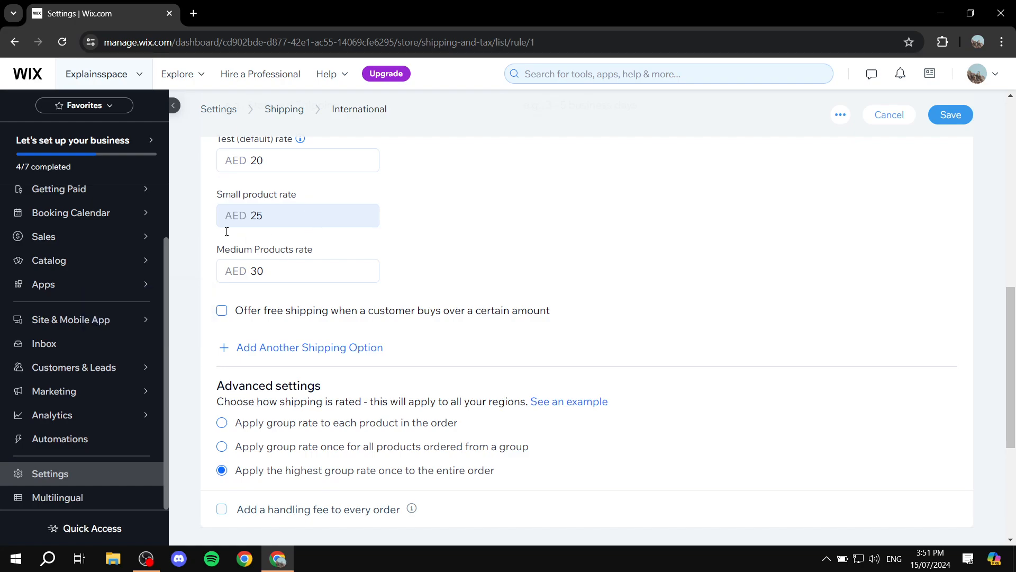
Step: Name the International region's shipping option "International"
scroll(350, 201, up, 4)
click(278, 351)
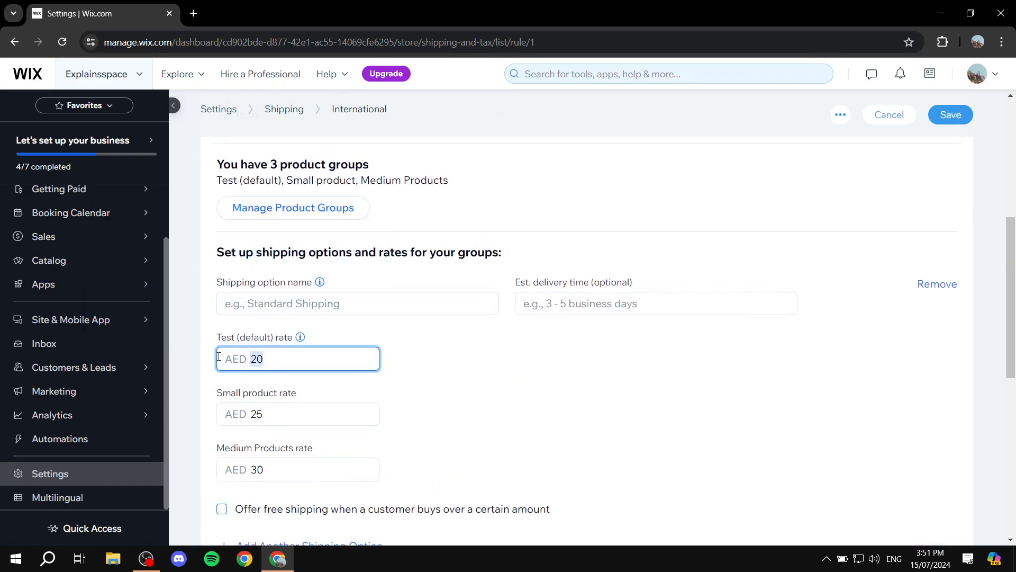
click(519, 362)
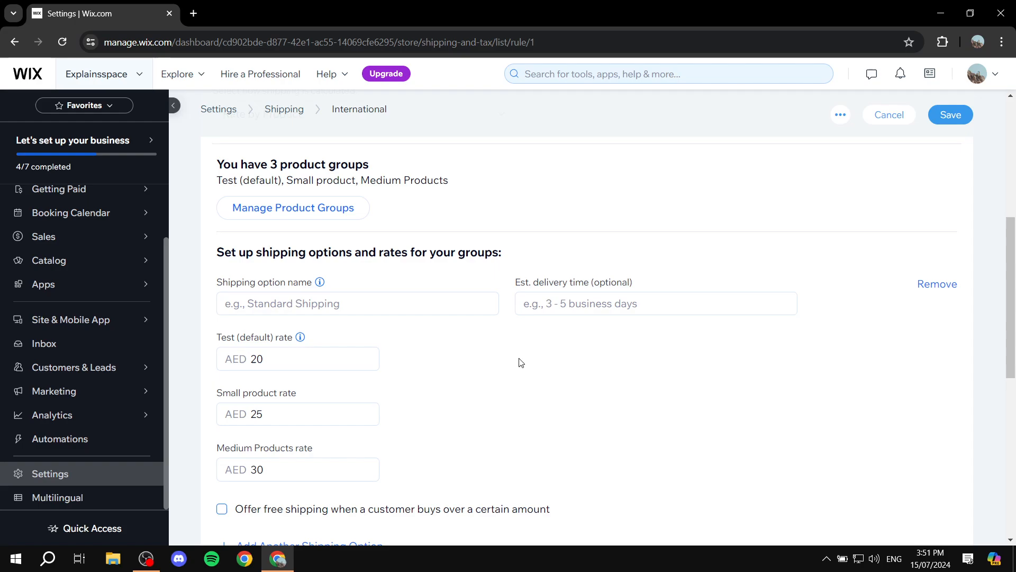
click(357, 302)
text(Inte)
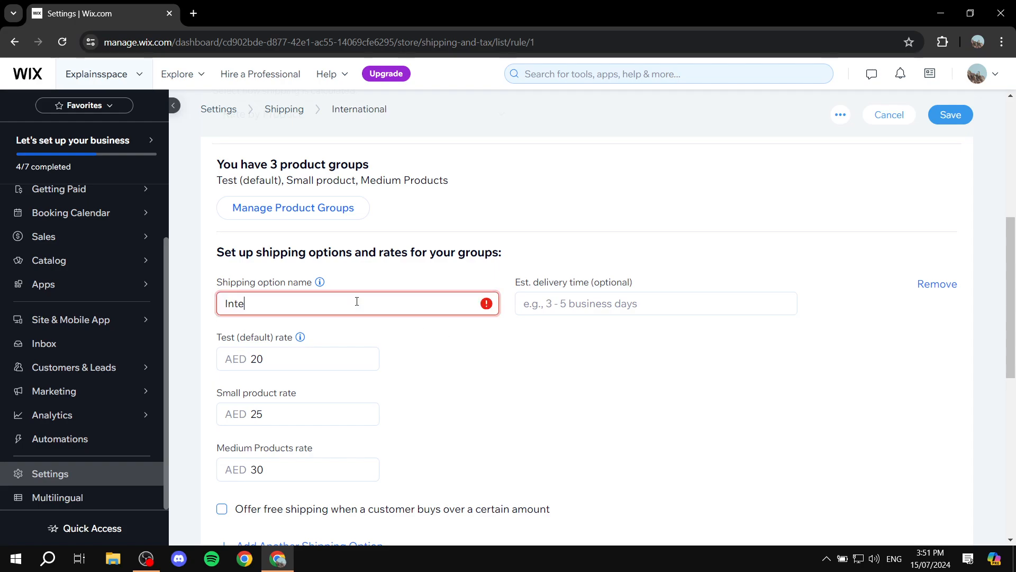
text(rnational)
click(497, 358)
Step: Offer free shipping in the International region when a customer buys over AED 300
scroll(499, 366, down, 5)
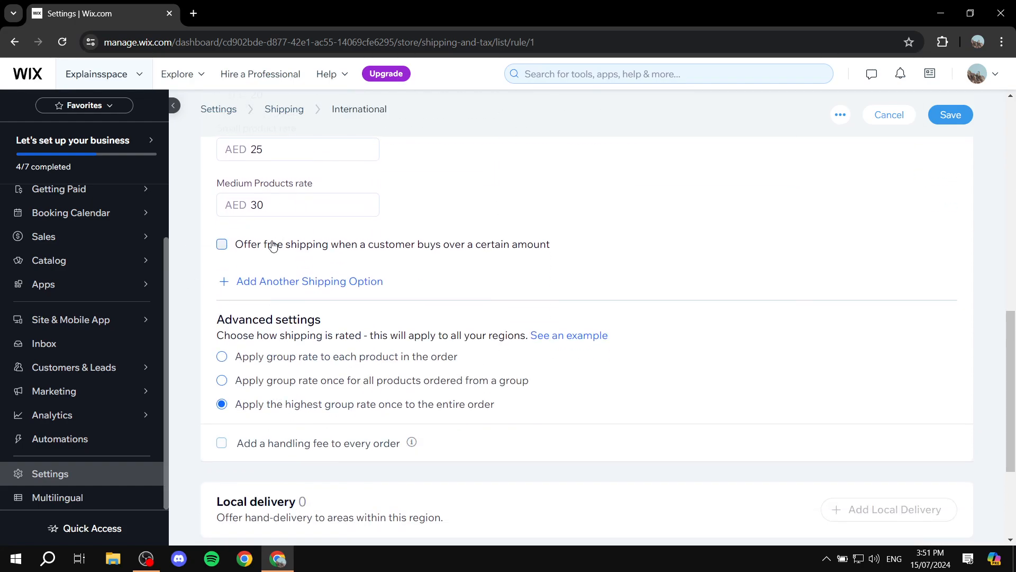
click(273, 244)
click(310, 265)
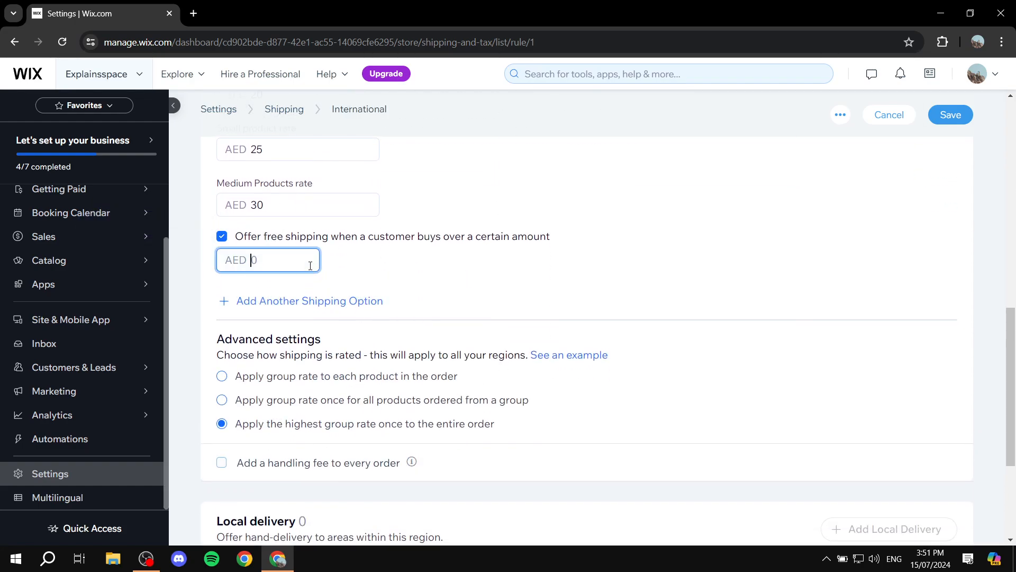
text(300)
click(675, 259)
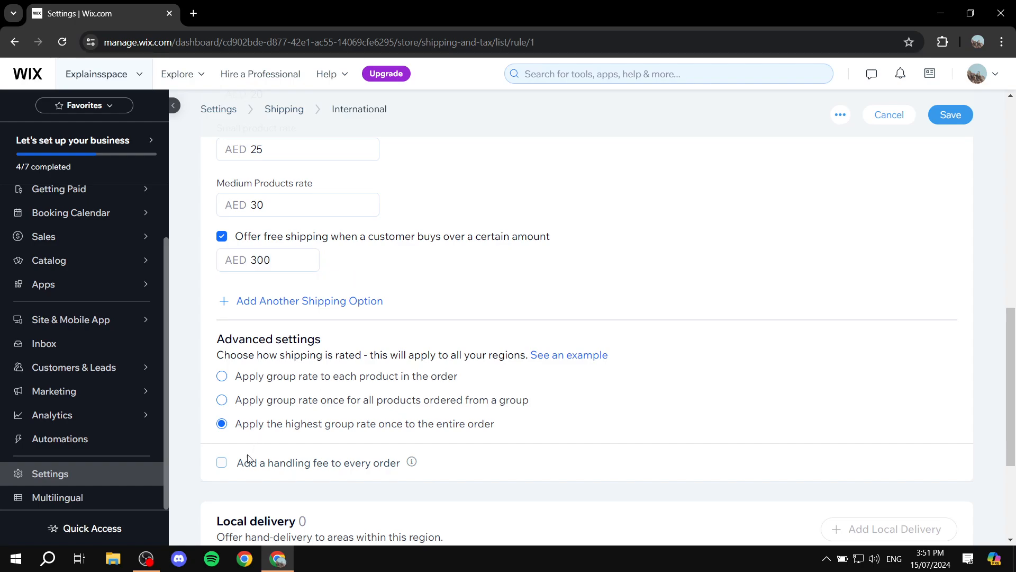
Step: Review the handling fee, local delivery and pickup options and save the International region's shipping settings
scroll(248, 458, down, 3)
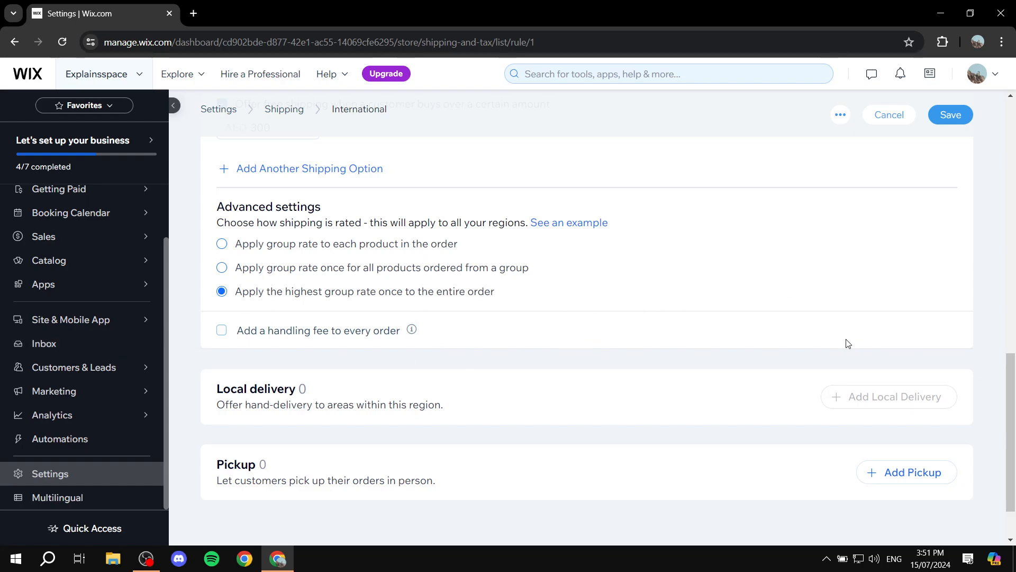
scroll(403, 413, down, 2)
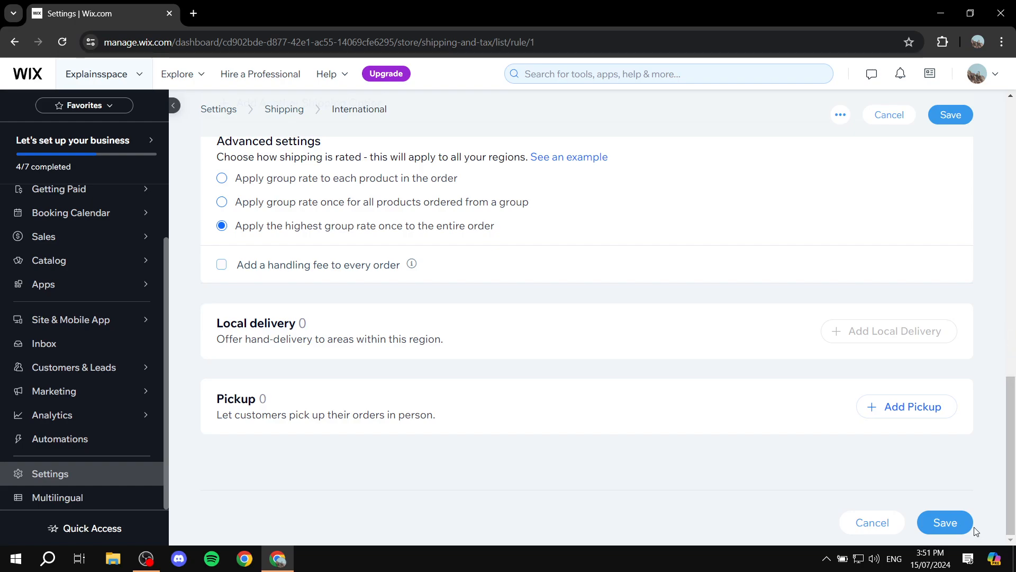
click(937, 523)
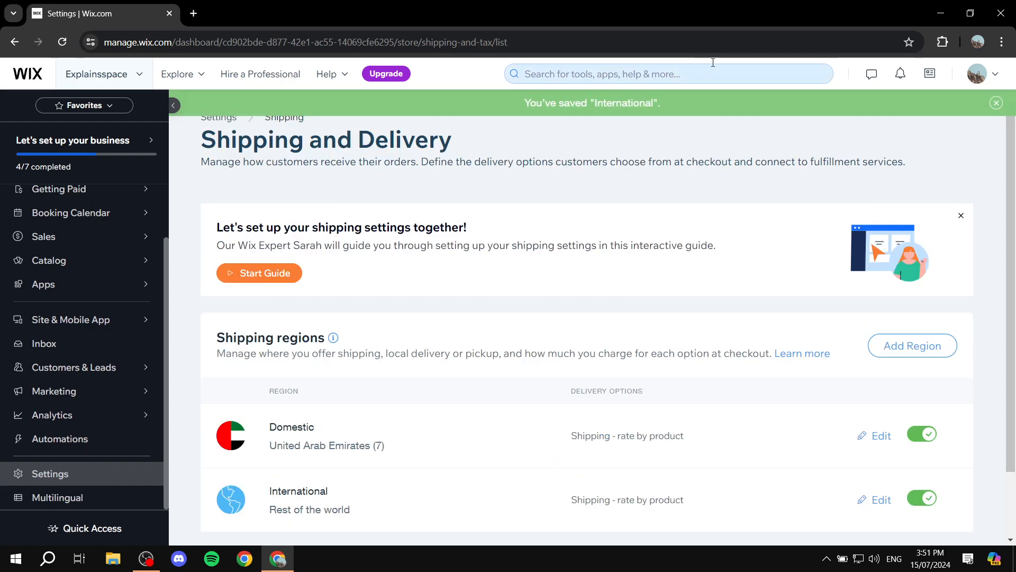